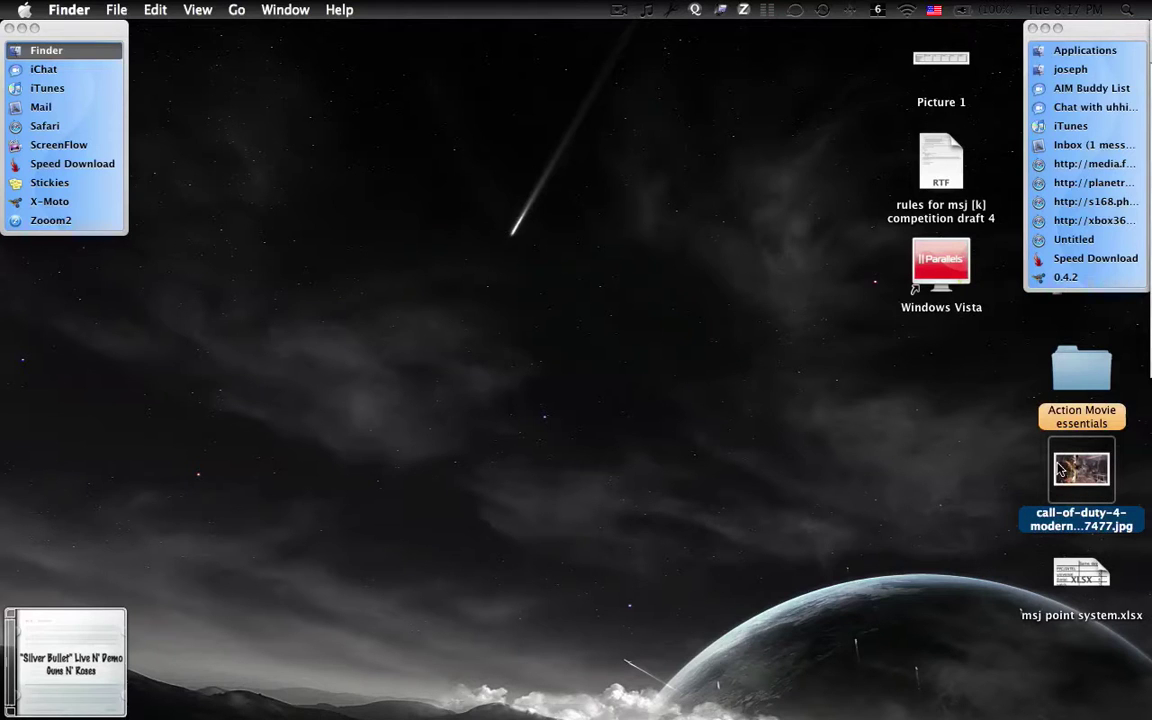
Open the Call of Duty 4 JPG from the desktop in Adobe Photoshop CS3
right_click(1086, 473)
mouse_move(982, 473)
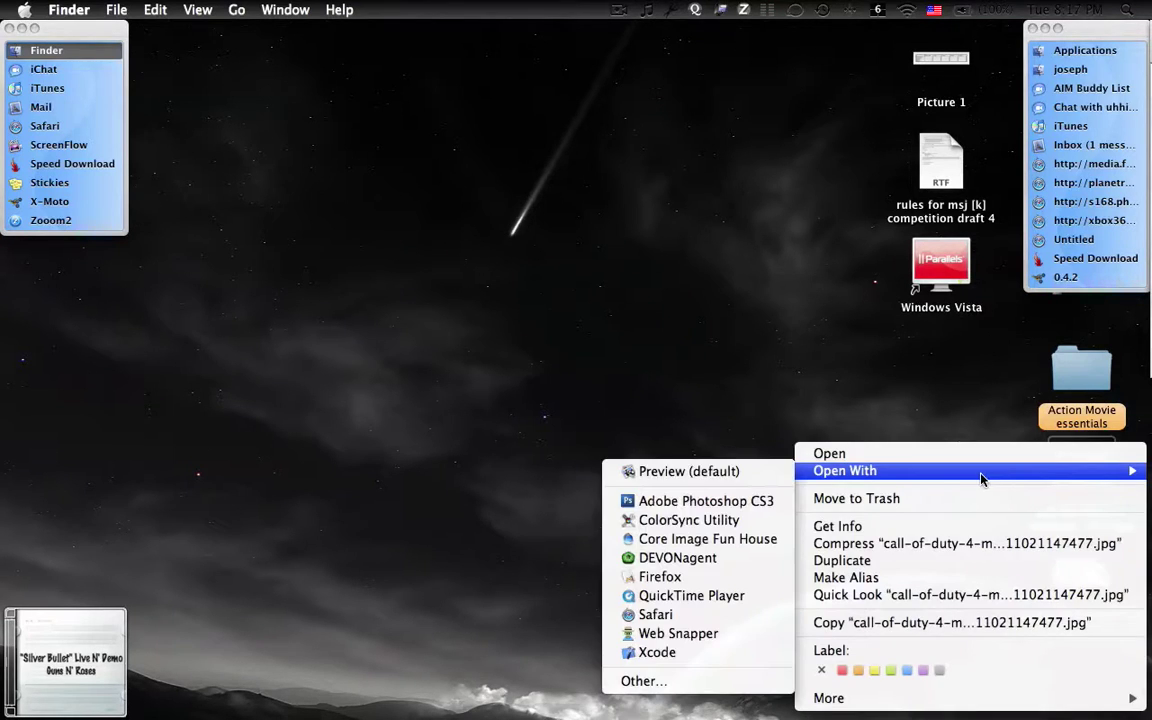
click(746, 500)
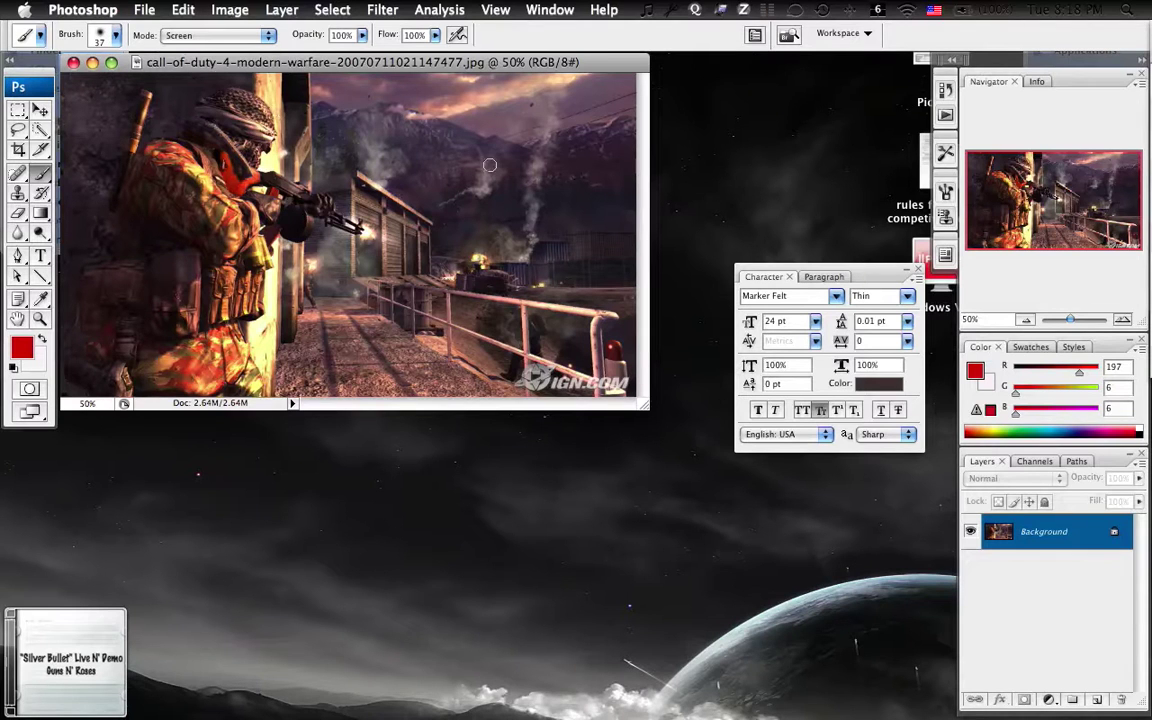
Zoom the image to 738.91% on the soldier's head and switch it to full-screen mode
drag(1075, 320, 1095, 320)
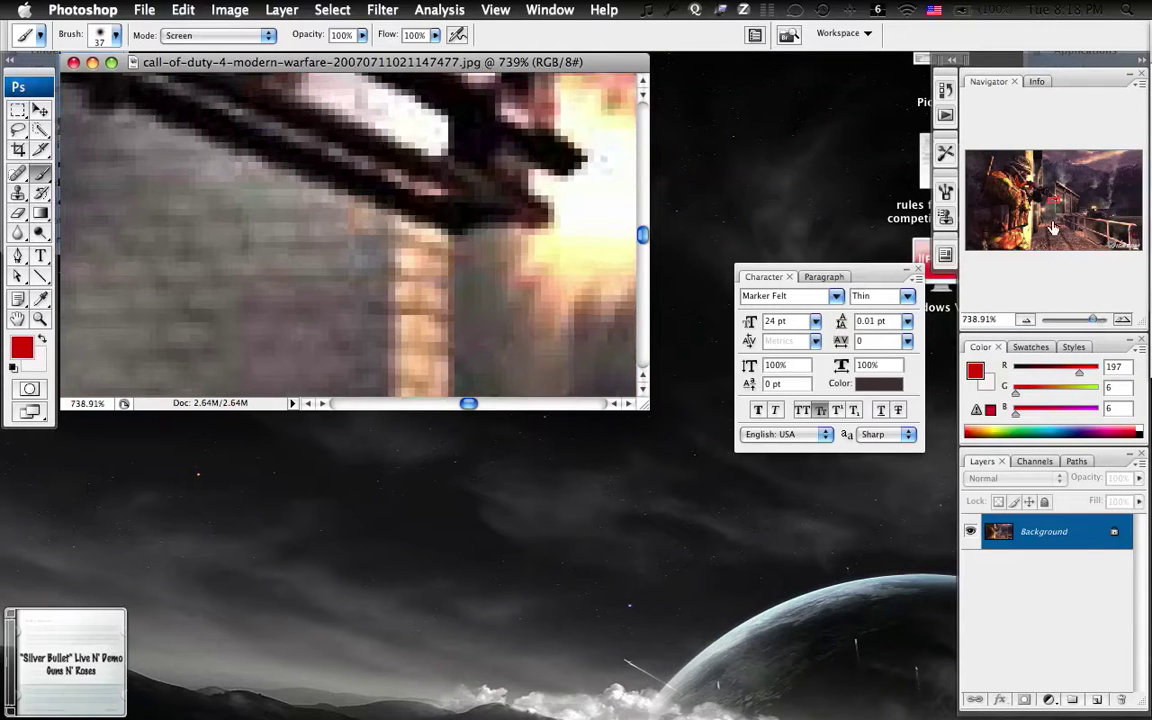
drag(1052, 228, 1020, 168)
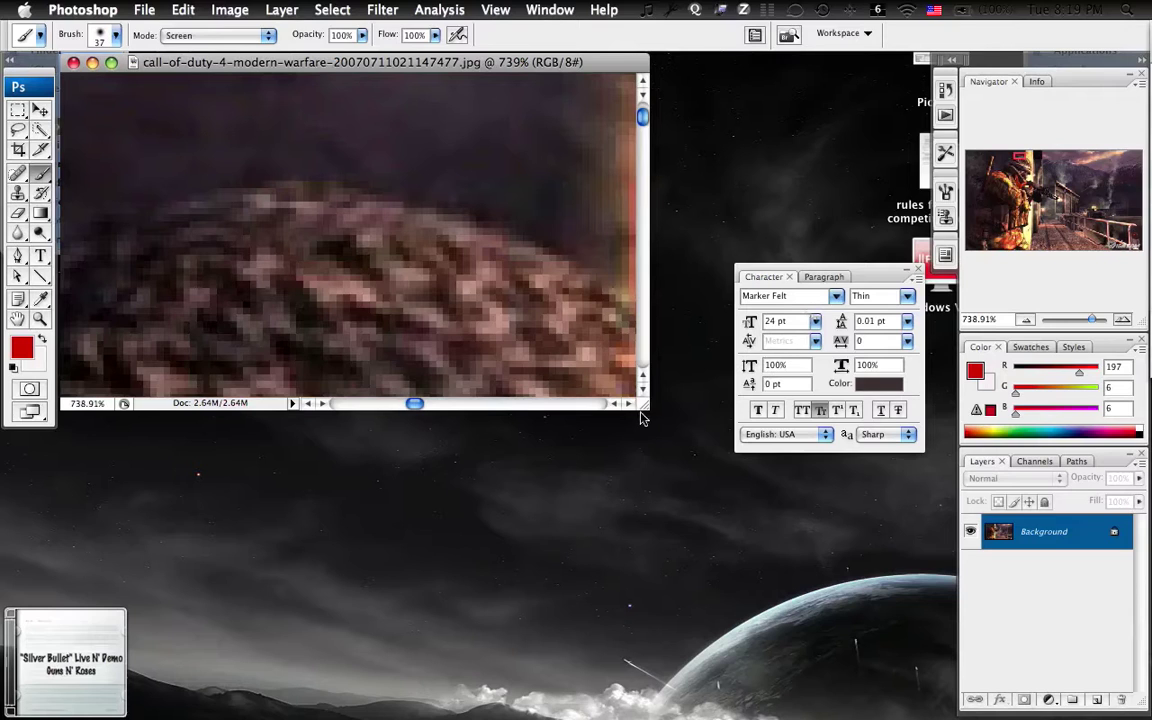
key(f)
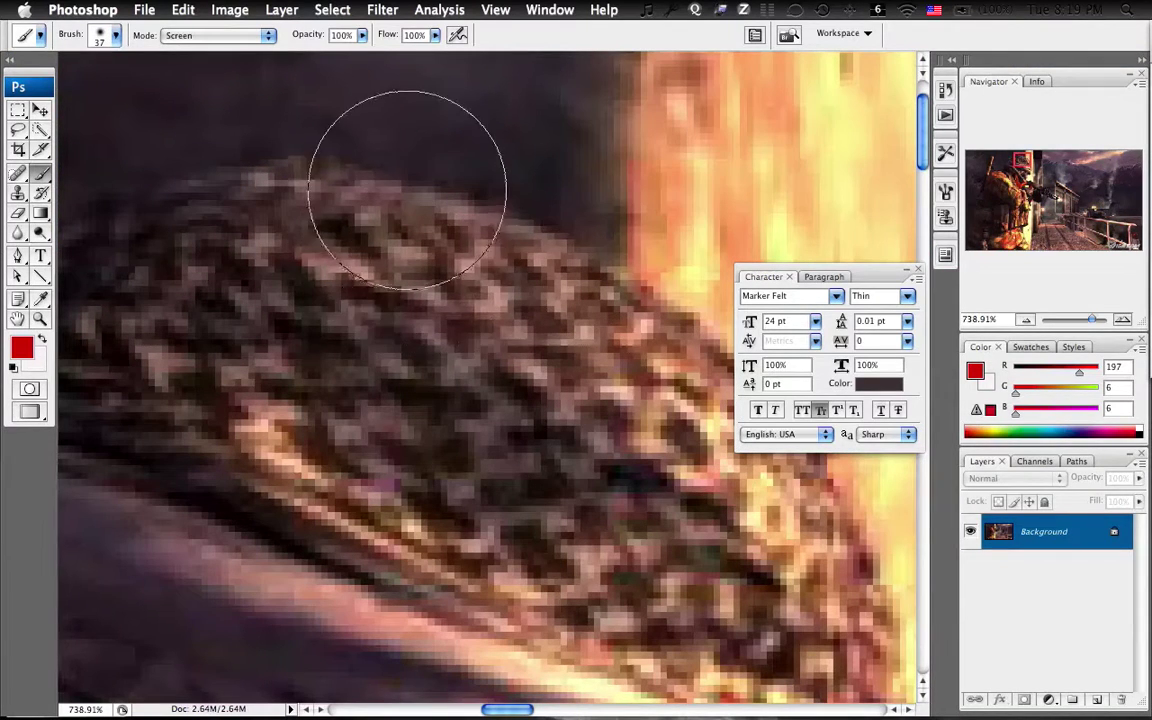
Activate the Pen tool in Paths mode and magnify the soldier's outline beside the bright pillar to 2008.55%
click(15, 257)
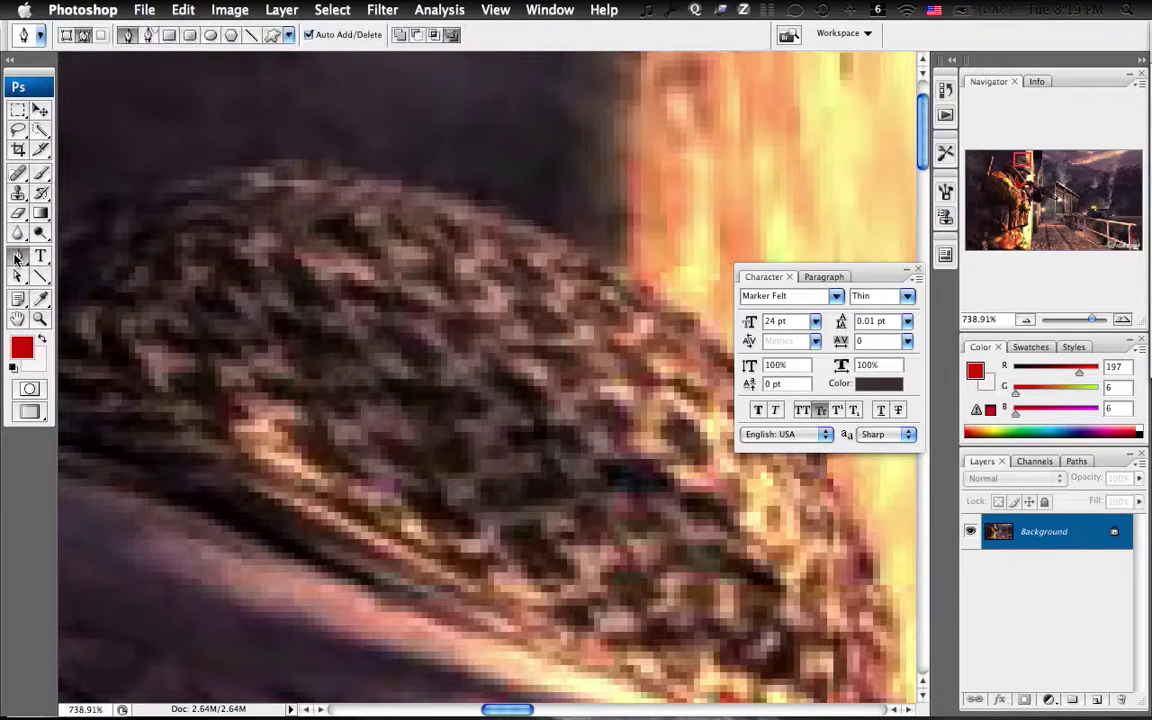
drag(15, 257, 103, 254)
click(87, 38)
scroll(334, 180, left, 5)
scroll(334, 180, up, 3)
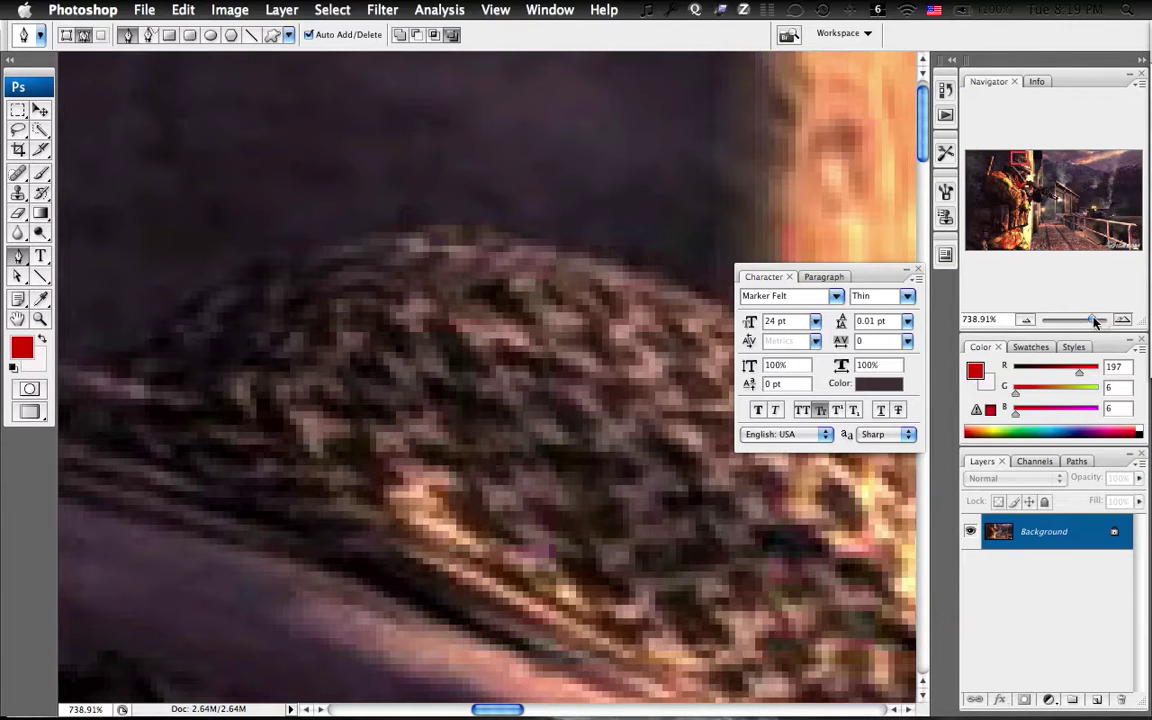
drag(1092, 320, 1102, 320)
drag(617, 297, 548, 375)
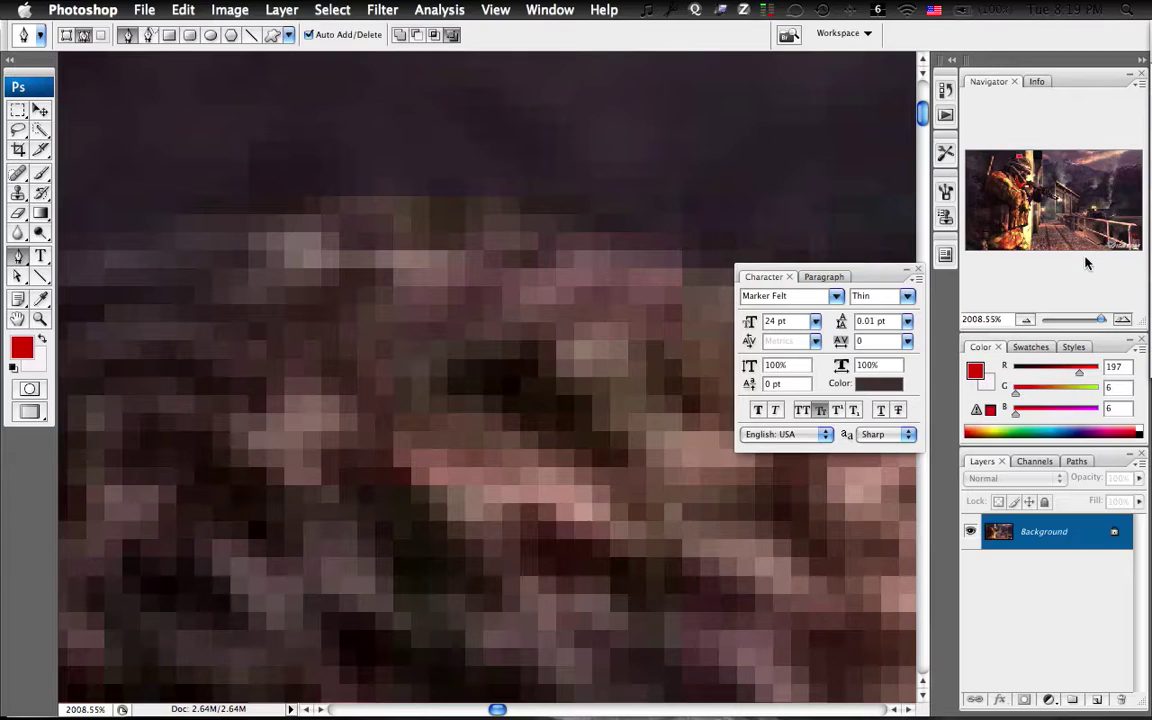
mouse_move(1050, 185)
mouse_down()
mouse_move(1022, 236)
mouse_move(1030, 196)
mouse_up()
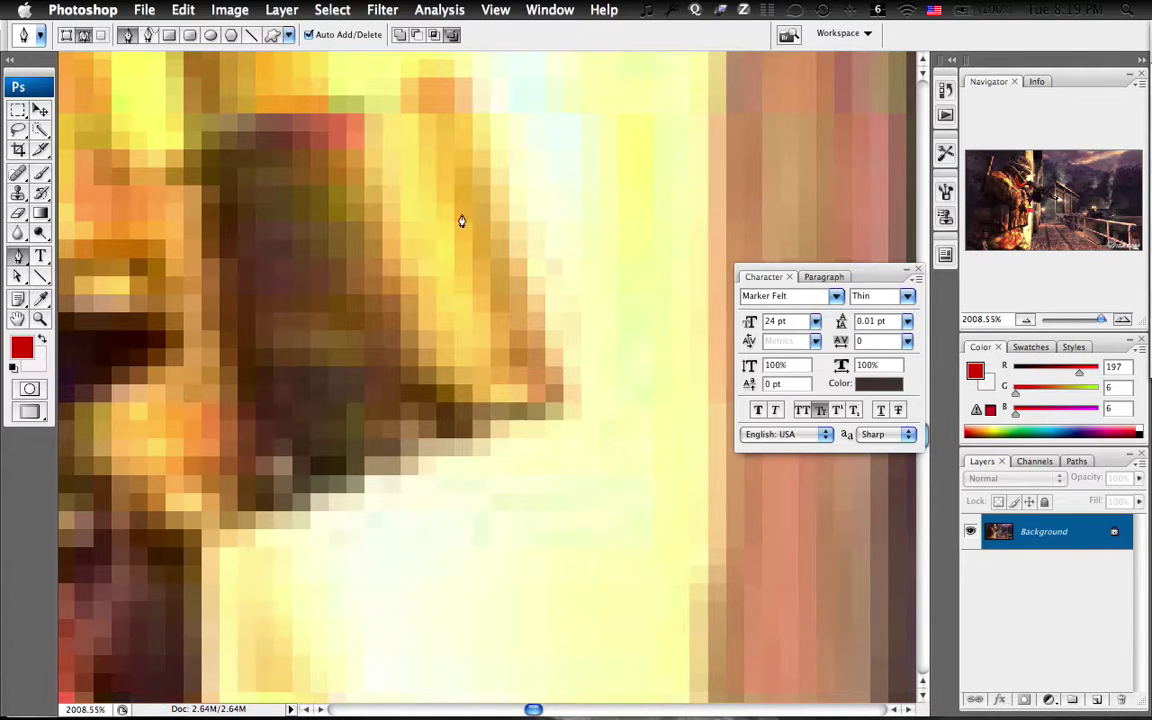
click(491, 123)
click(546, 368)
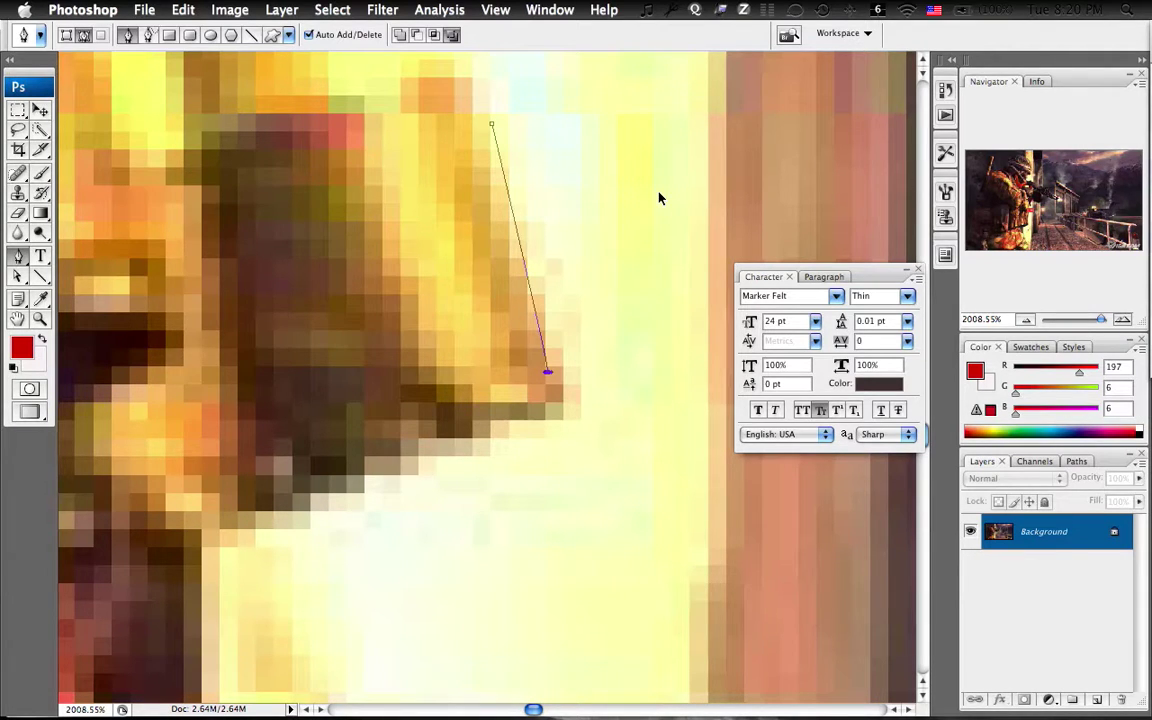
key(super+z)
Trace a curved pen path around the corner and along the underside of the dark part protruding over the bright pillar
drag(509, 263, 514, 281)
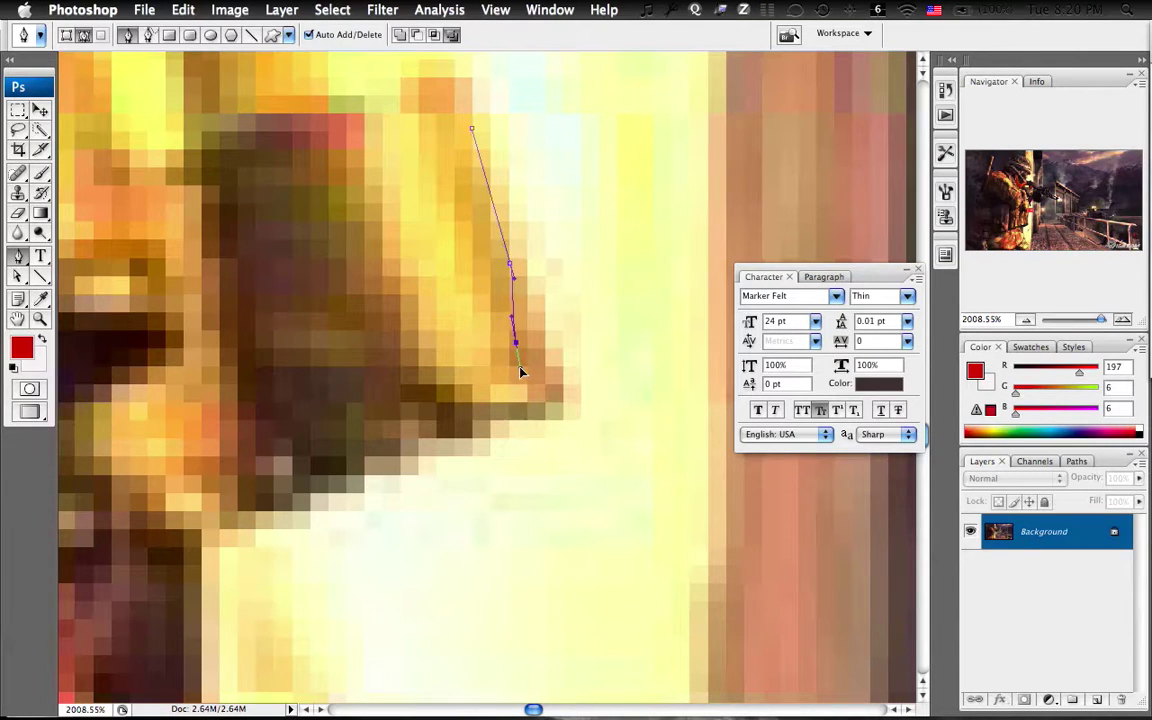
drag(520, 372, 416, 427)
click(501, 400)
scroll(414, 393, left, 5)
scroll(414, 393, down, 3)
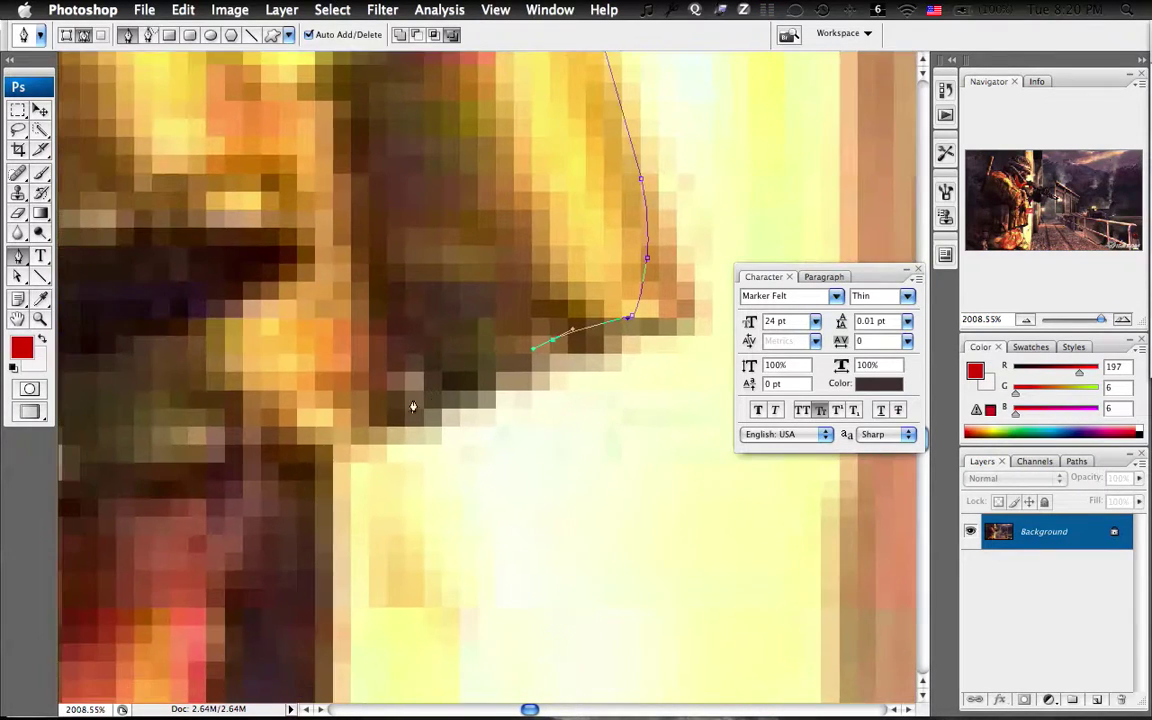
drag(386, 418, 328, 428)
scroll(357, 499, left, 5)
scroll(357, 499, down, 1)
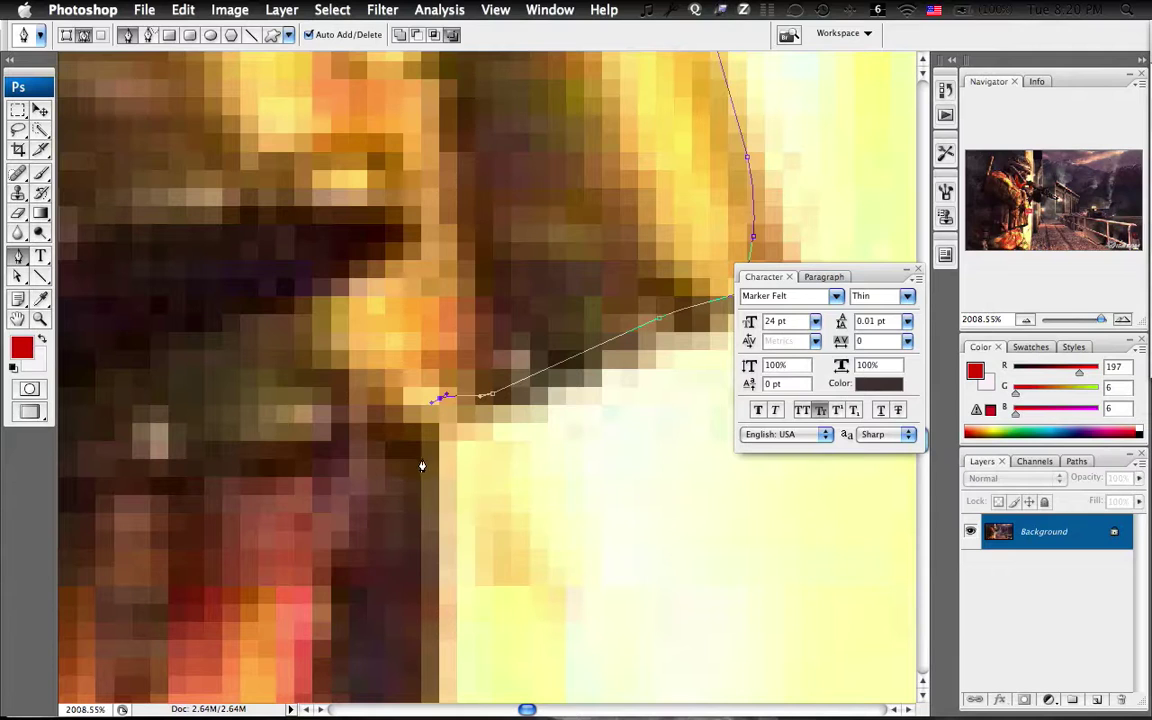
Continue the pen path down the soldier's dark edge where it meets the bright yellow background
drag(422, 460, 421, 481)
scroll(422, 391, down, 9)
click(420, 411)
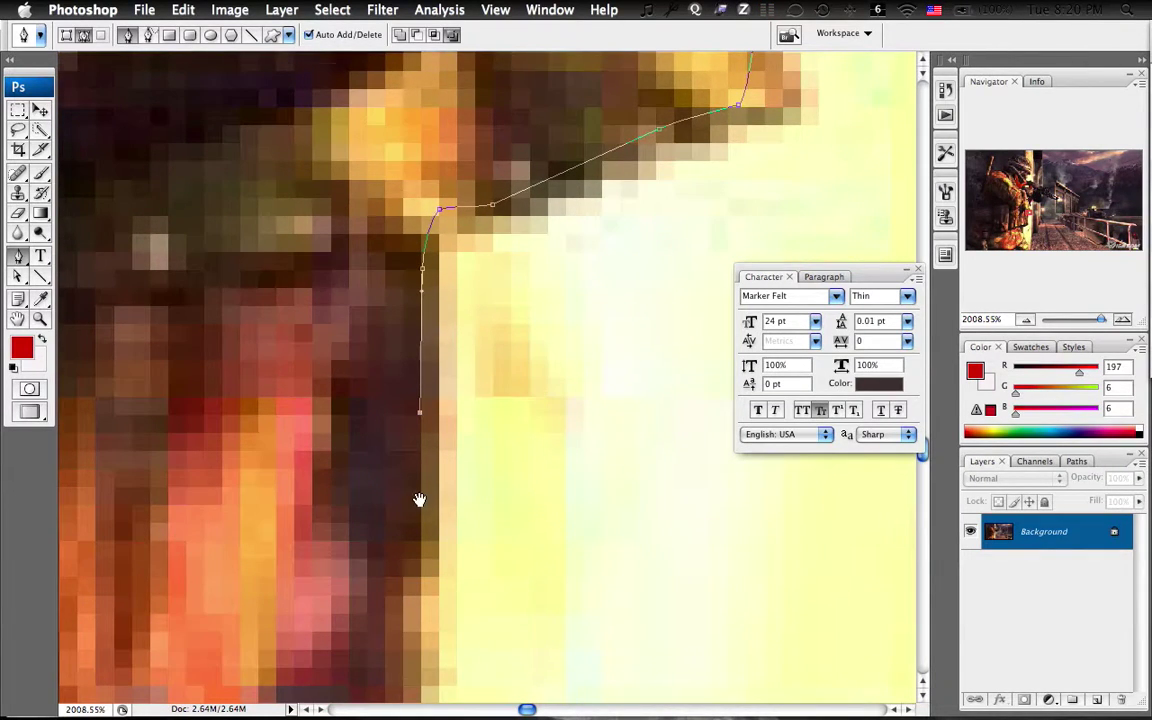
scroll(418, 480, down, 7)
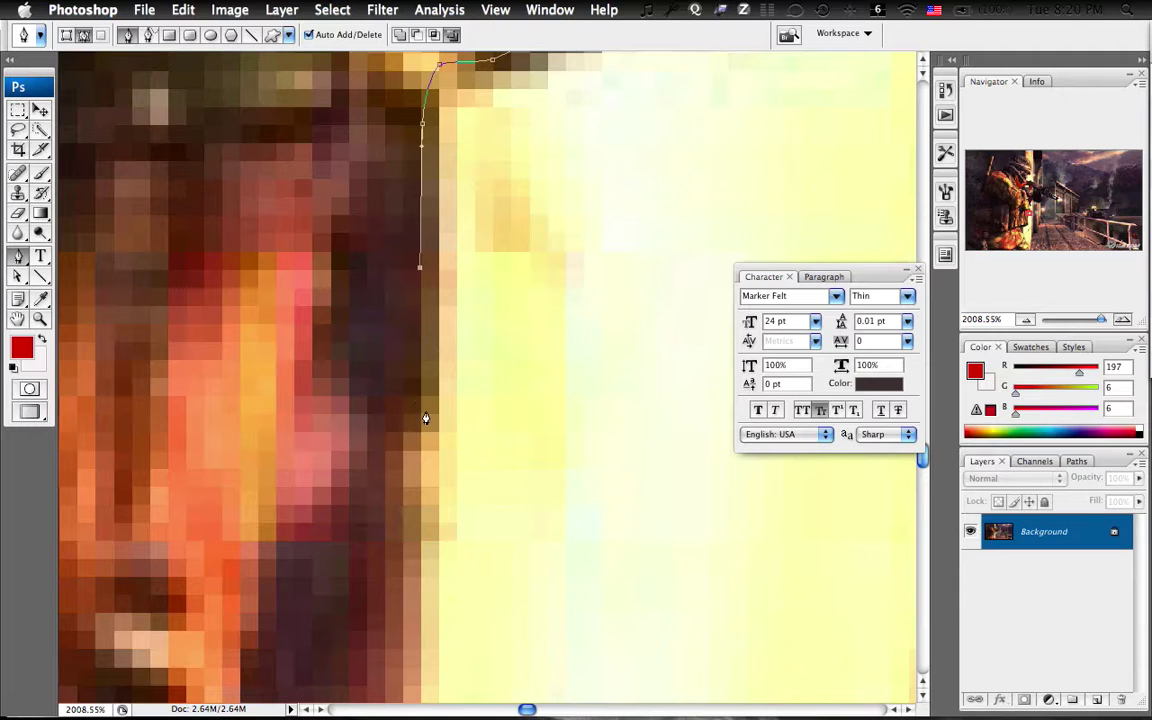
drag(411, 455, 484, 366)
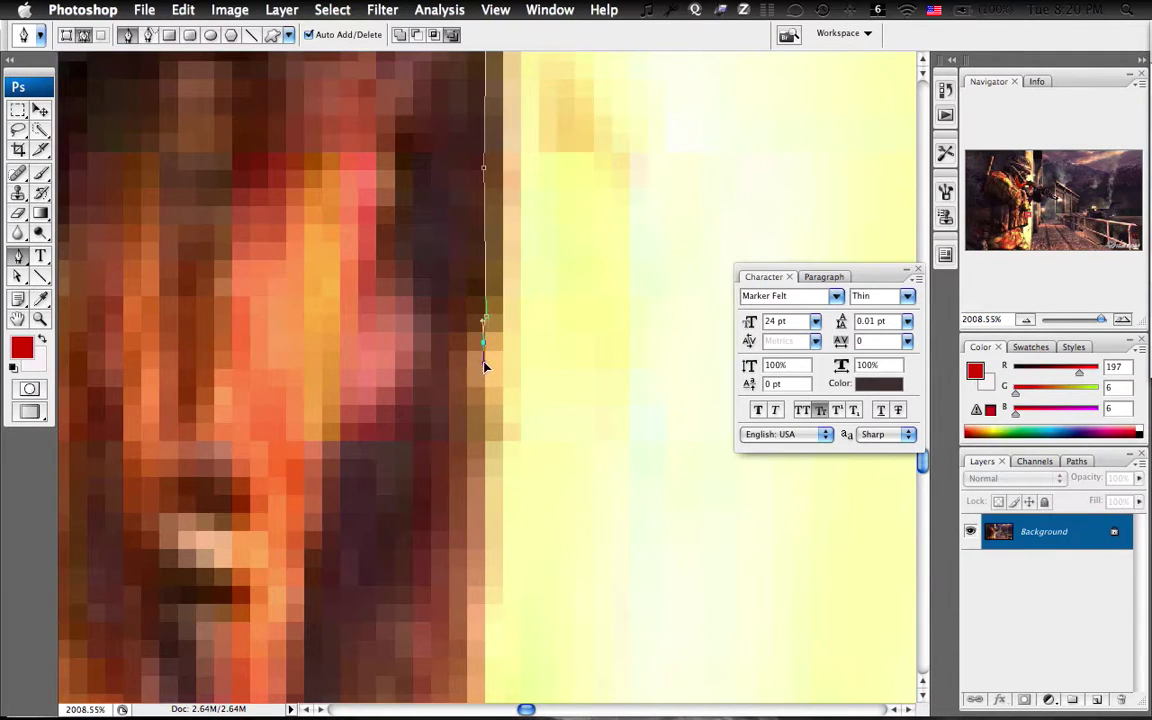
click(472, 436)
drag(468, 540, 474, 378)
click(470, 399)
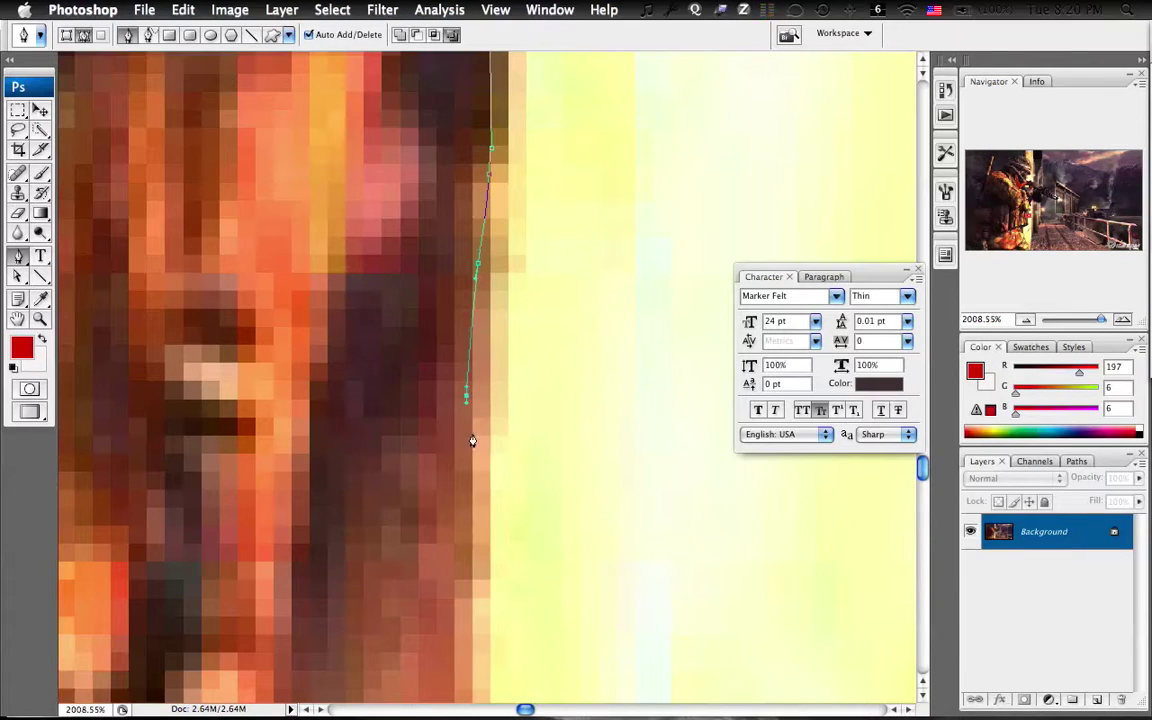
drag(470, 442, 423, 398)
Switch to the Finder window and open the photoshop folder inside Documents > other
key(F8)
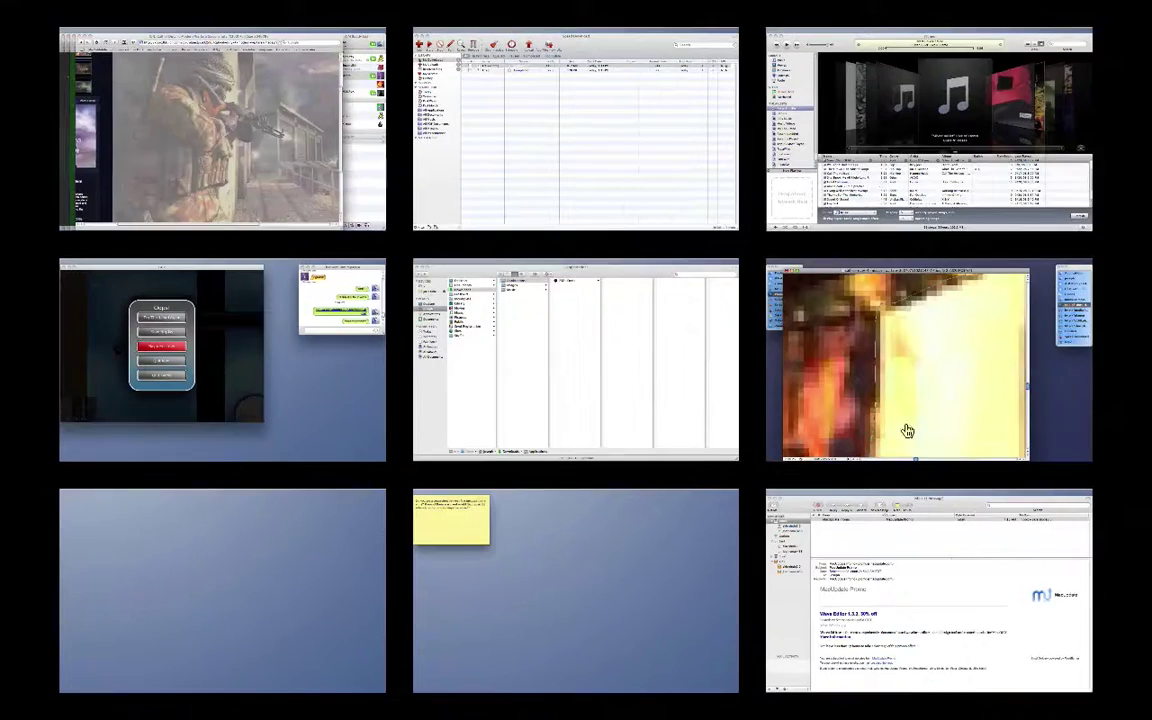
click(560, 353)
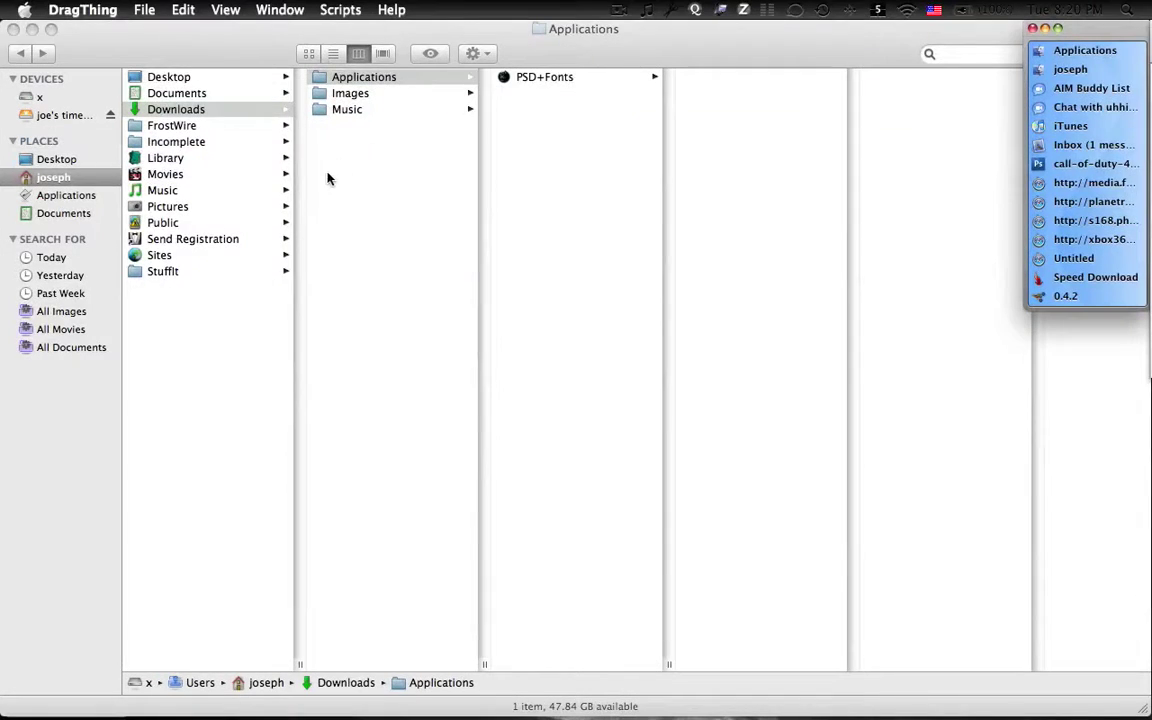
click(152, 142)
click(165, 159)
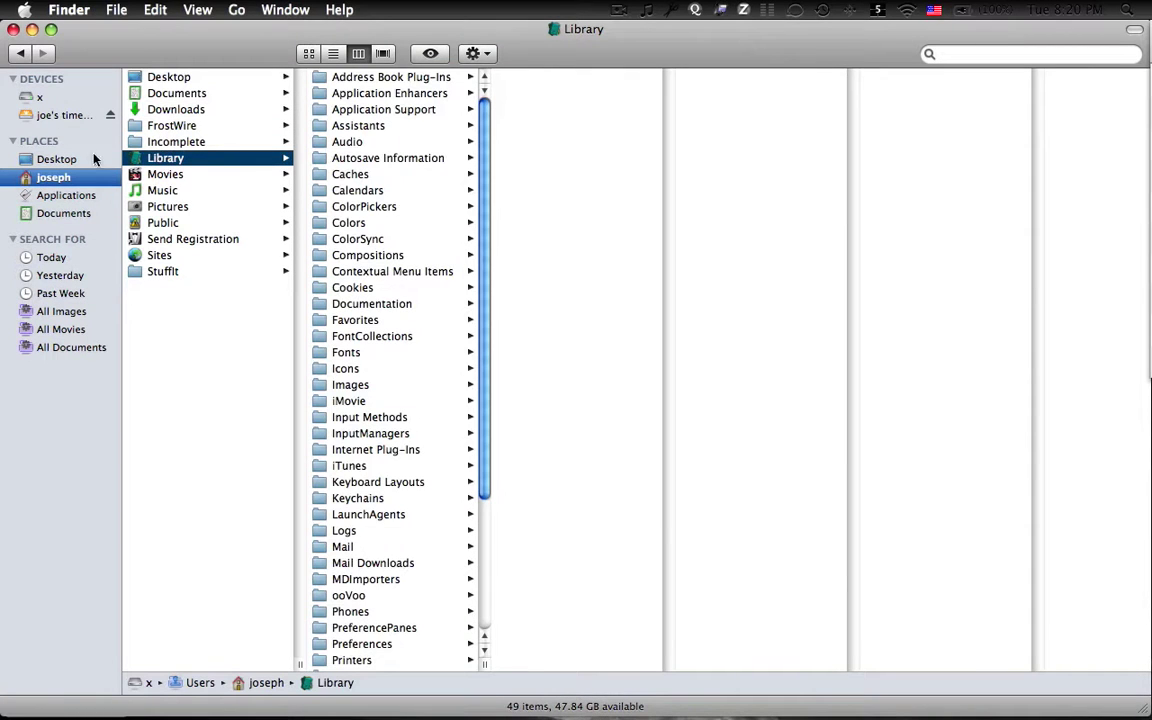
click(72, 210)
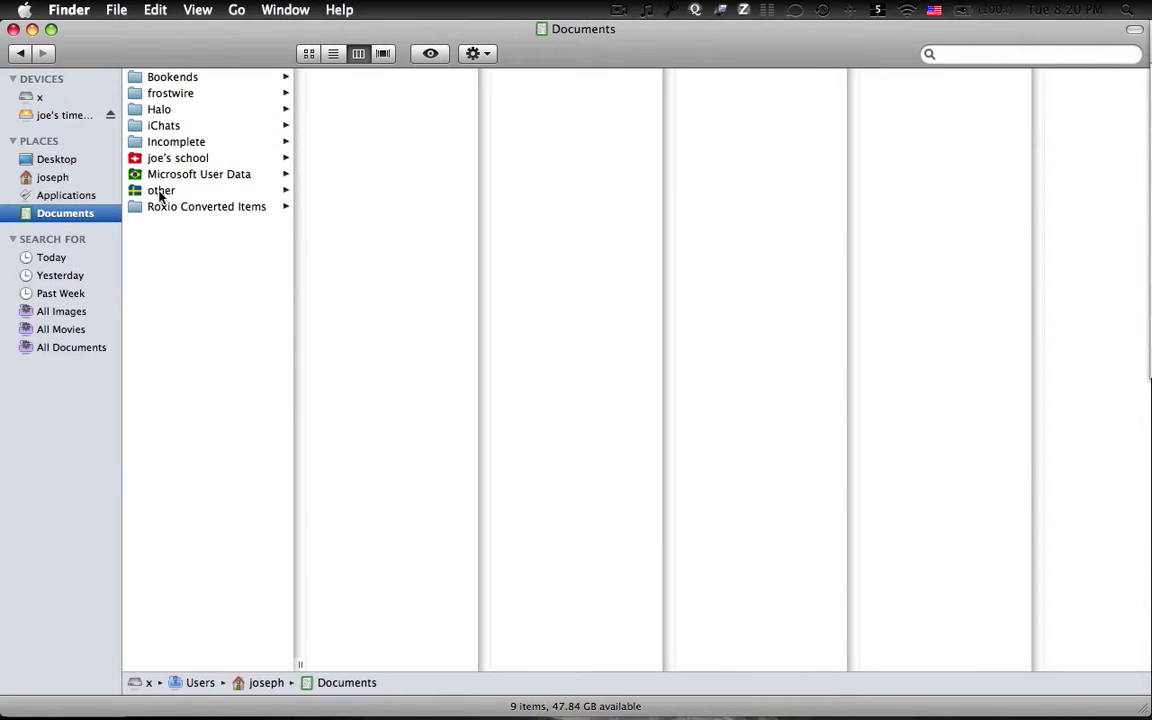
click(200, 206)
click(208, 191)
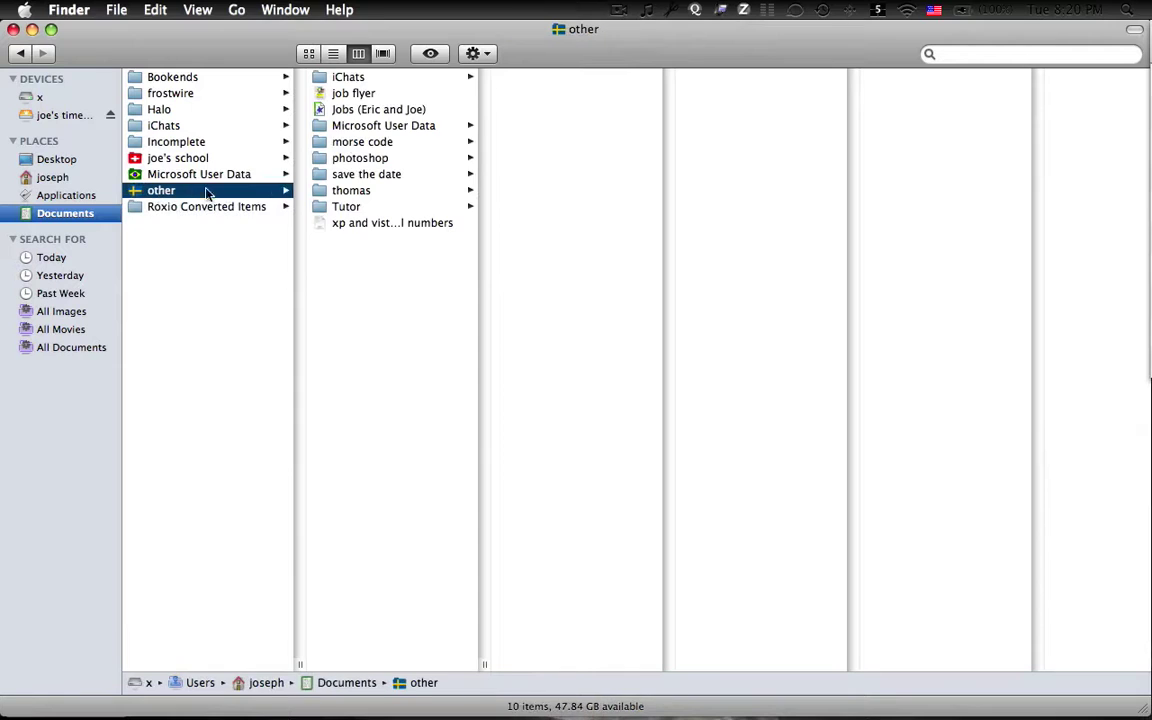
click(355, 157)
Browse the example project folders and preview the cutout "halo no back.png" in the halo folder
click(510, 78)
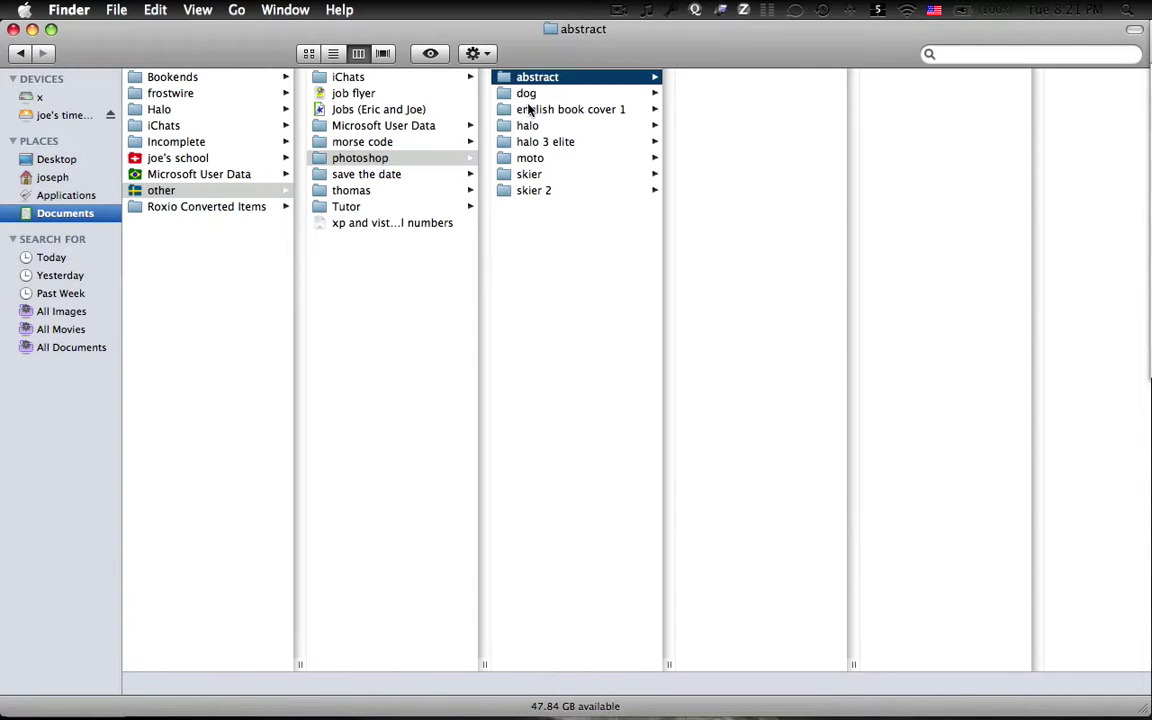
click(527, 98)
click(522, 112)
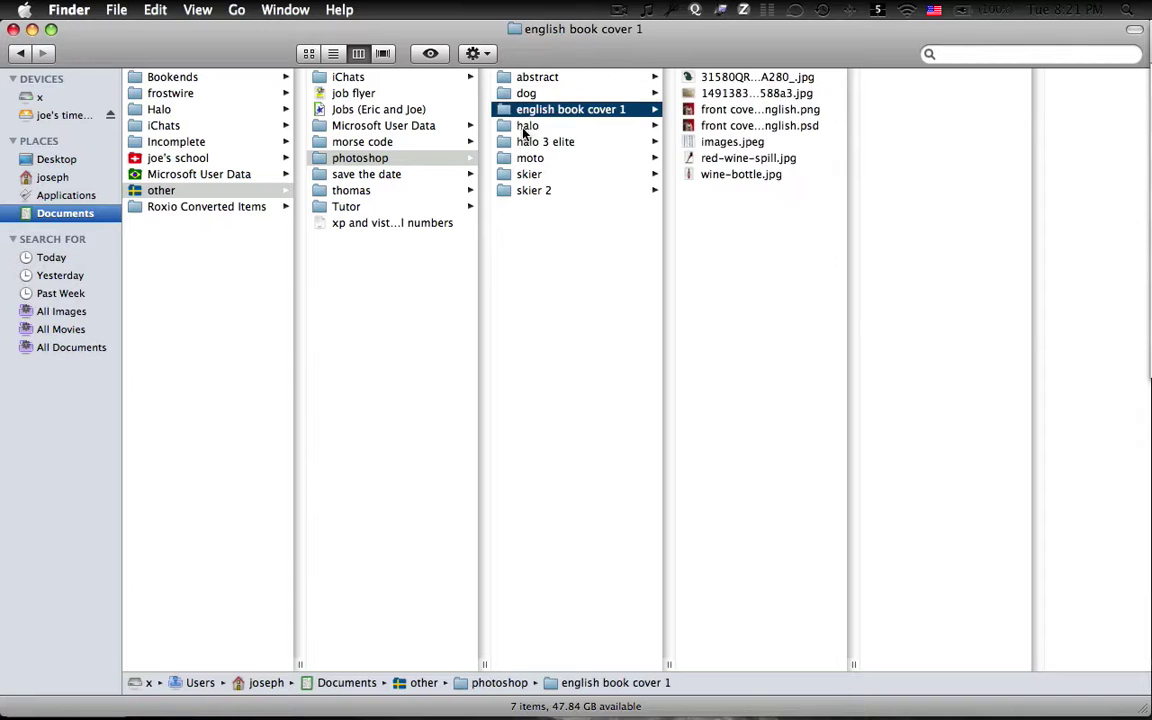
click(524, 129)
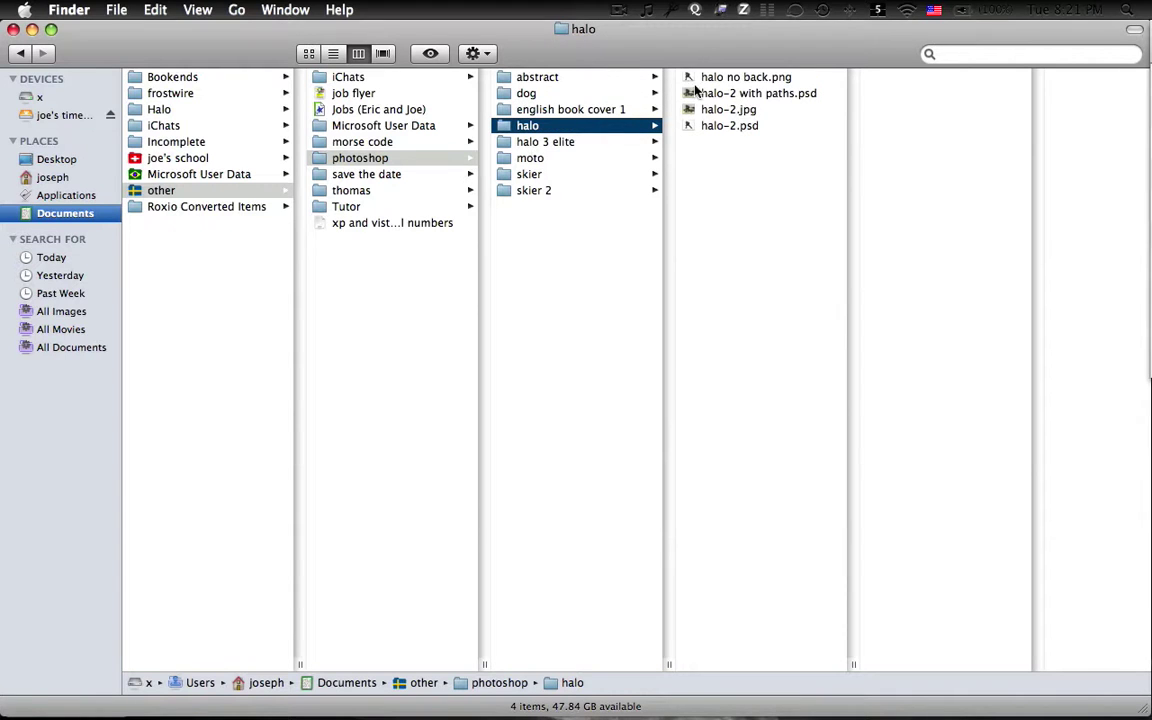
click(700, 78)
key(space)
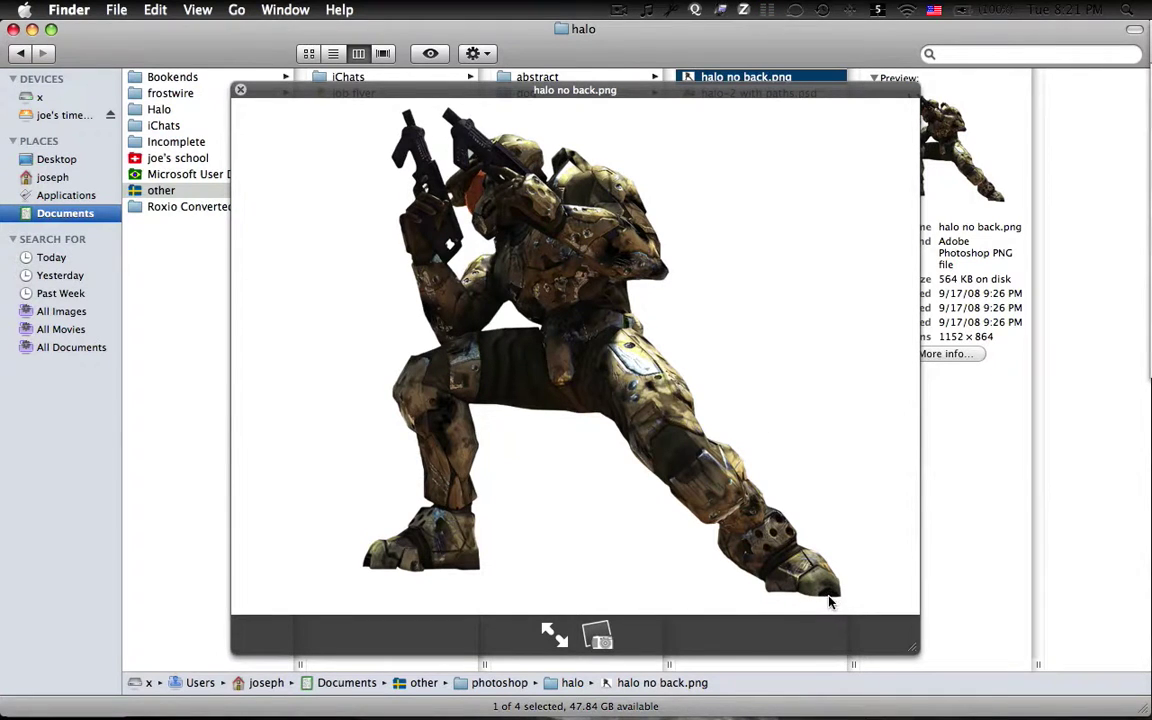
key(space)
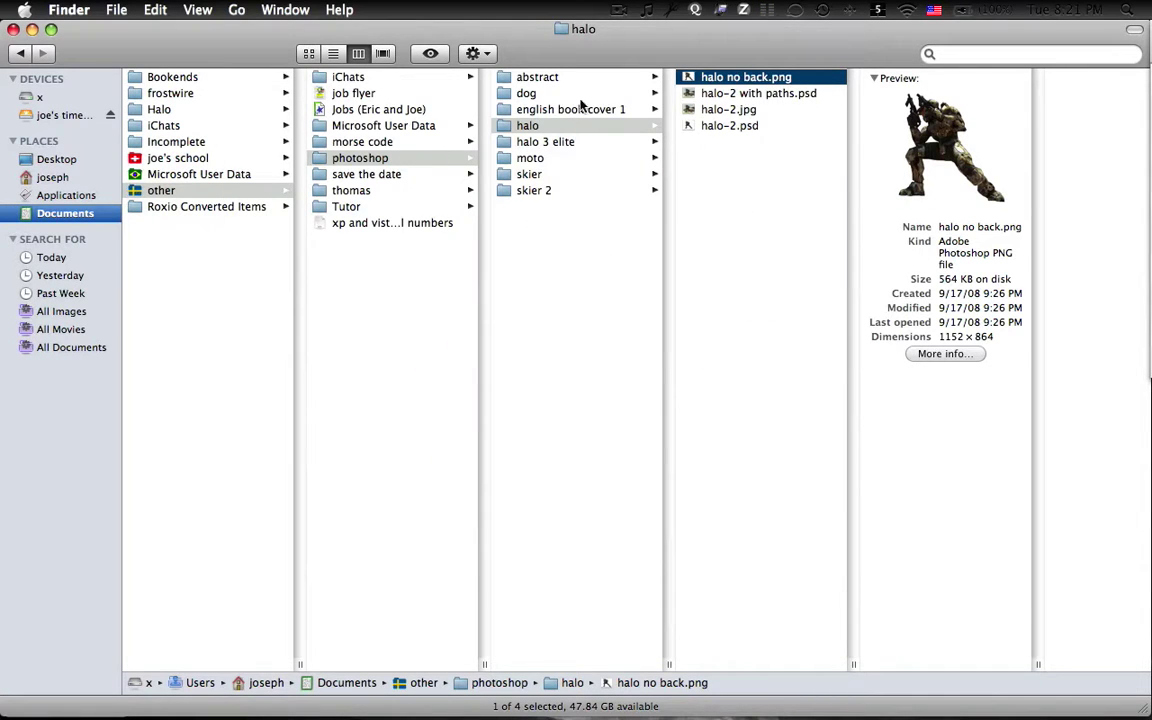
Preview the finished cutout "halo 3 no backround.png" in the halo 3 elite folder
click(549, 145)
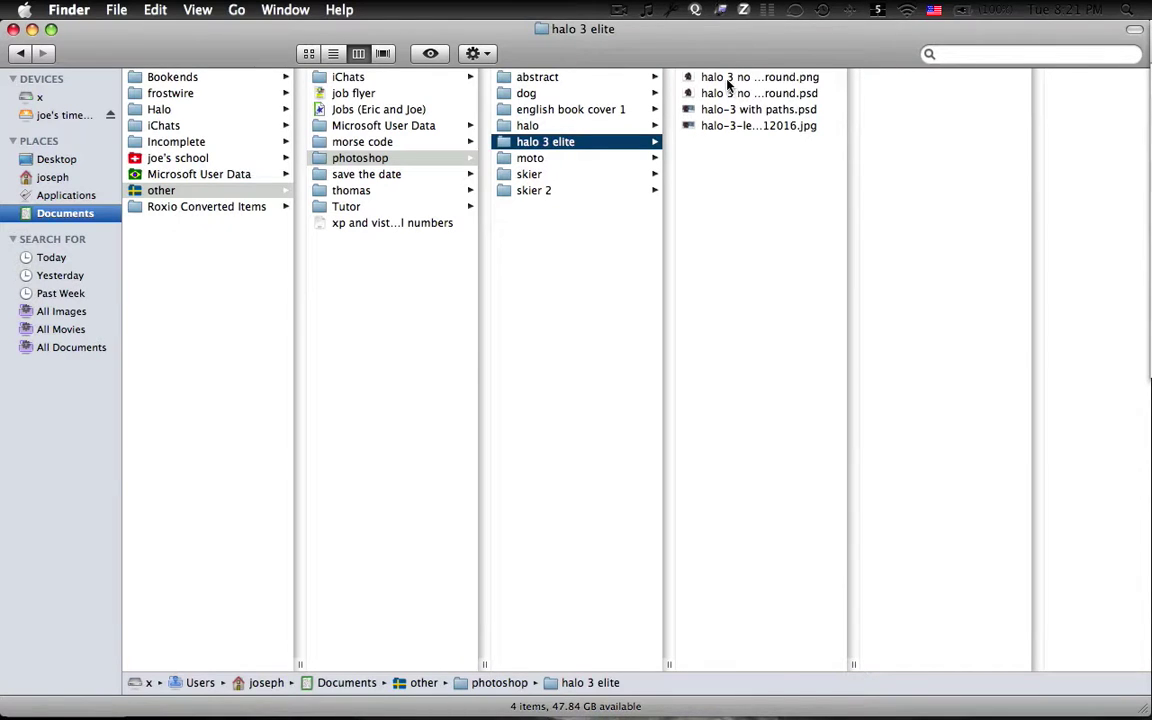
click(728, 80)
key(space)
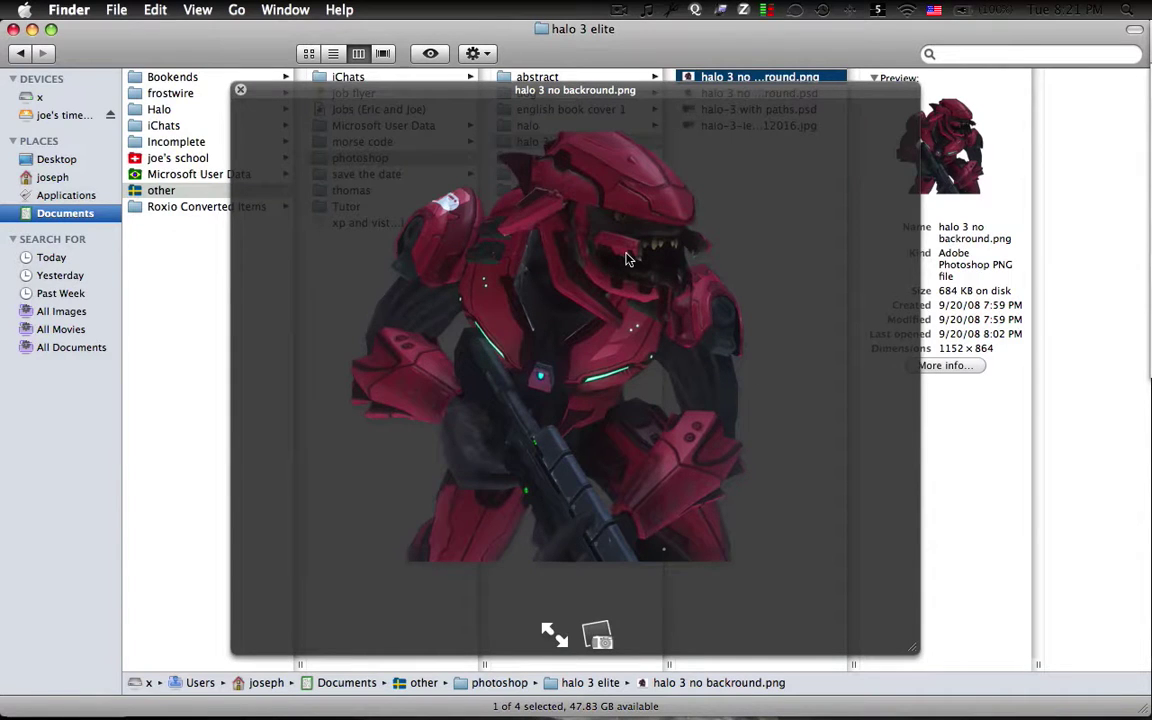
key(space)
key(Down)
key(Down)
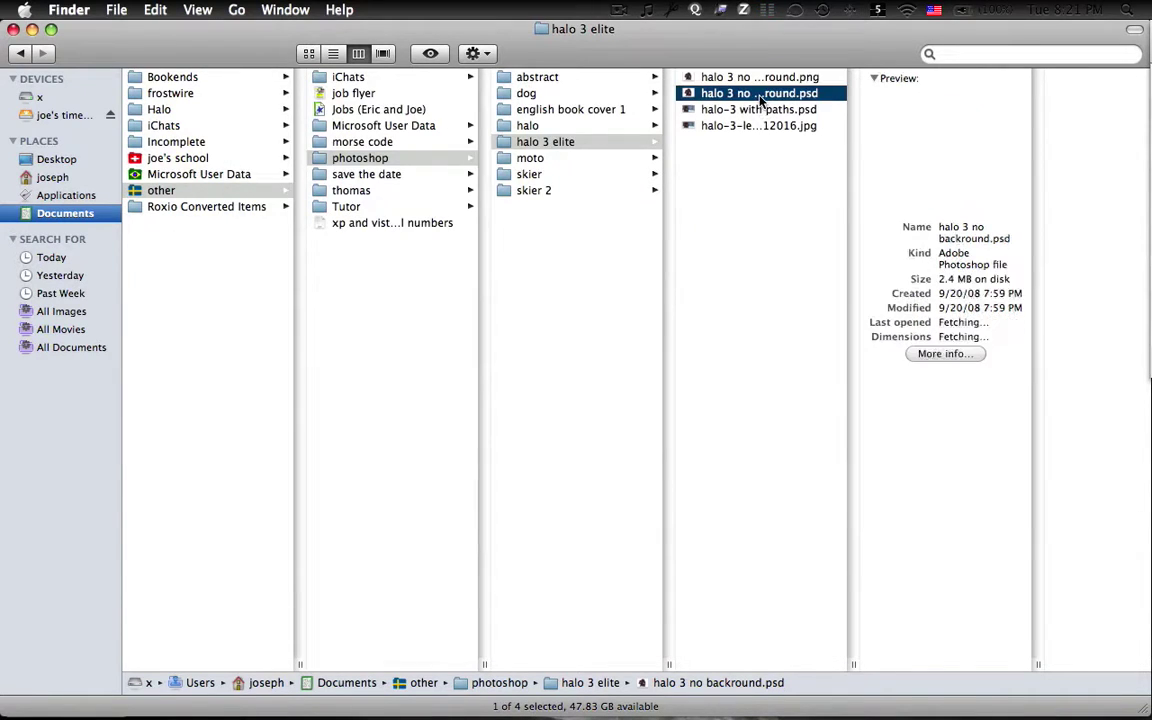
Preview the original halo-3-legendary-map-pack JPG in the same folder for comparison with the cutout
click(737, 127)
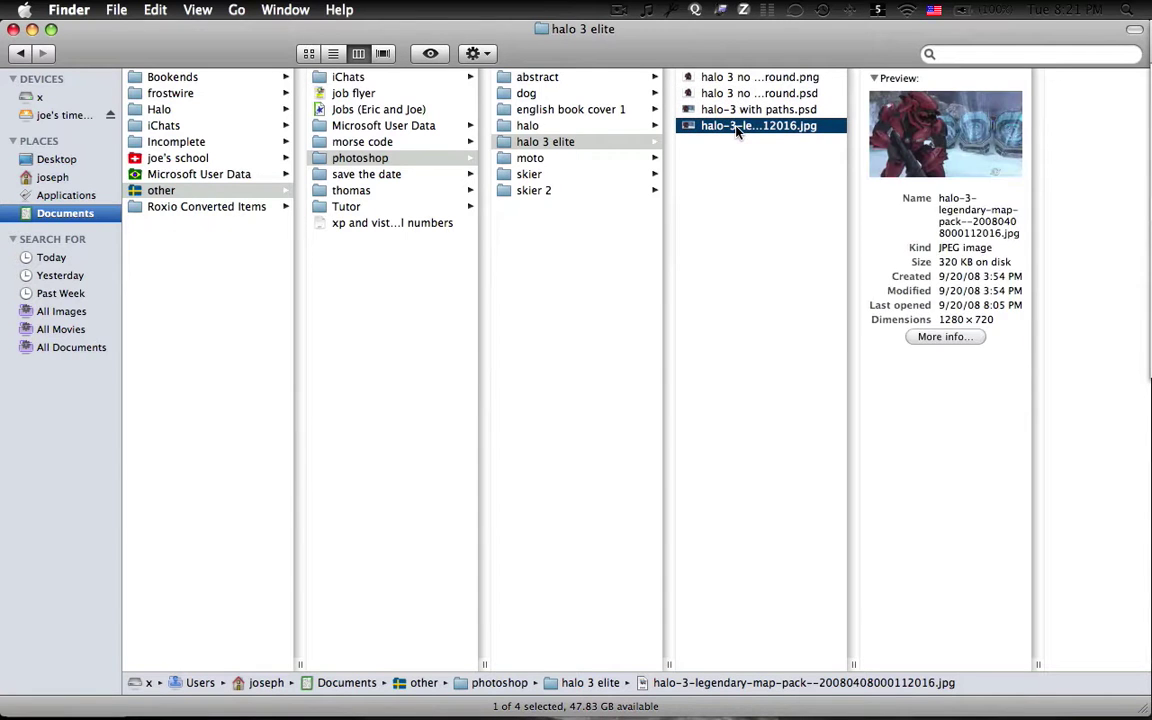
key(space)
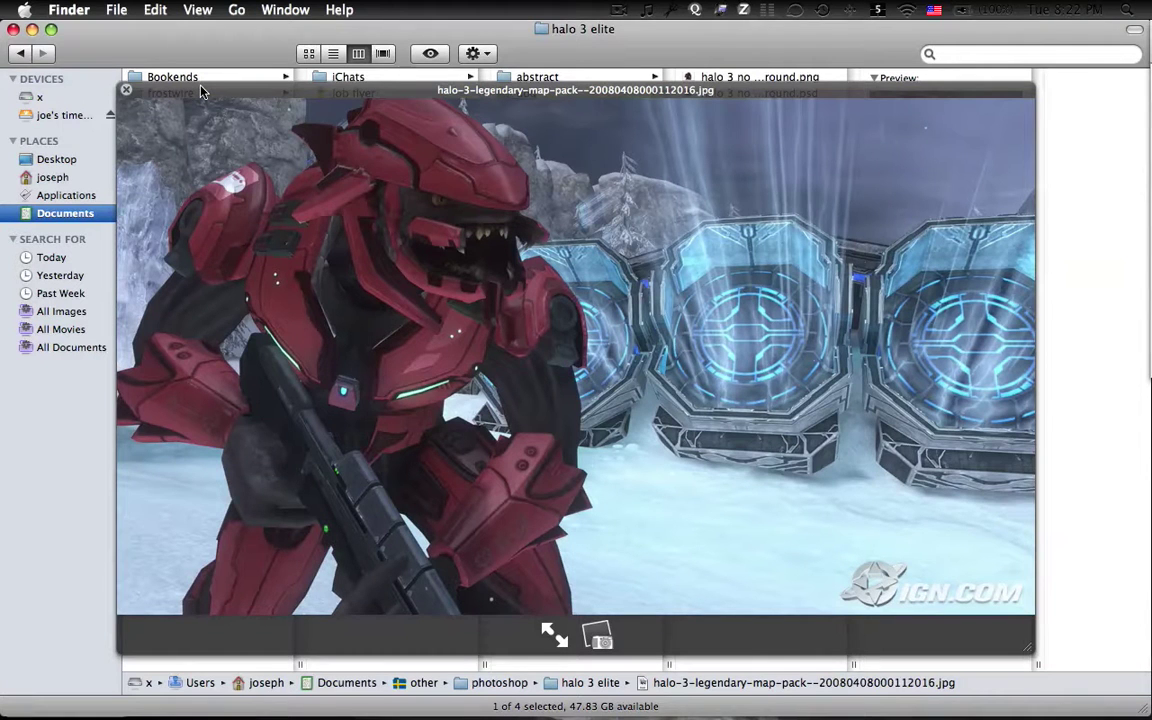
key(space)
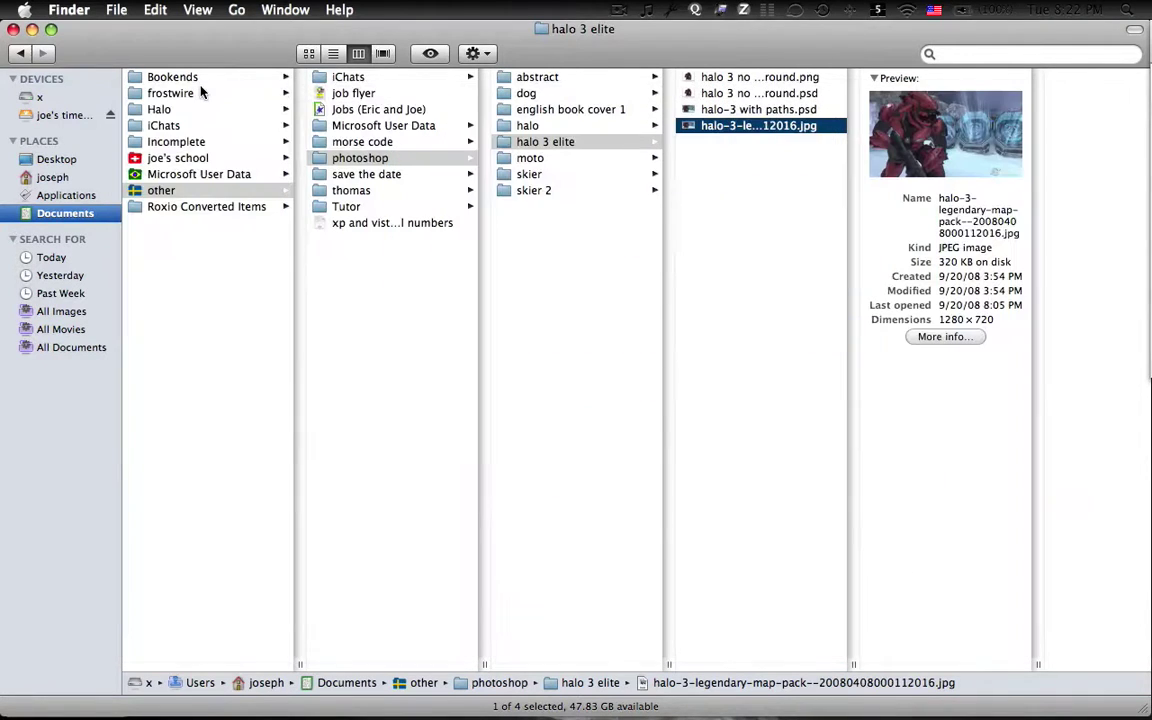
Preview the motorcycle cutouts "final no backround.psd" and "final.png" in the moto folder
click(530, 158)
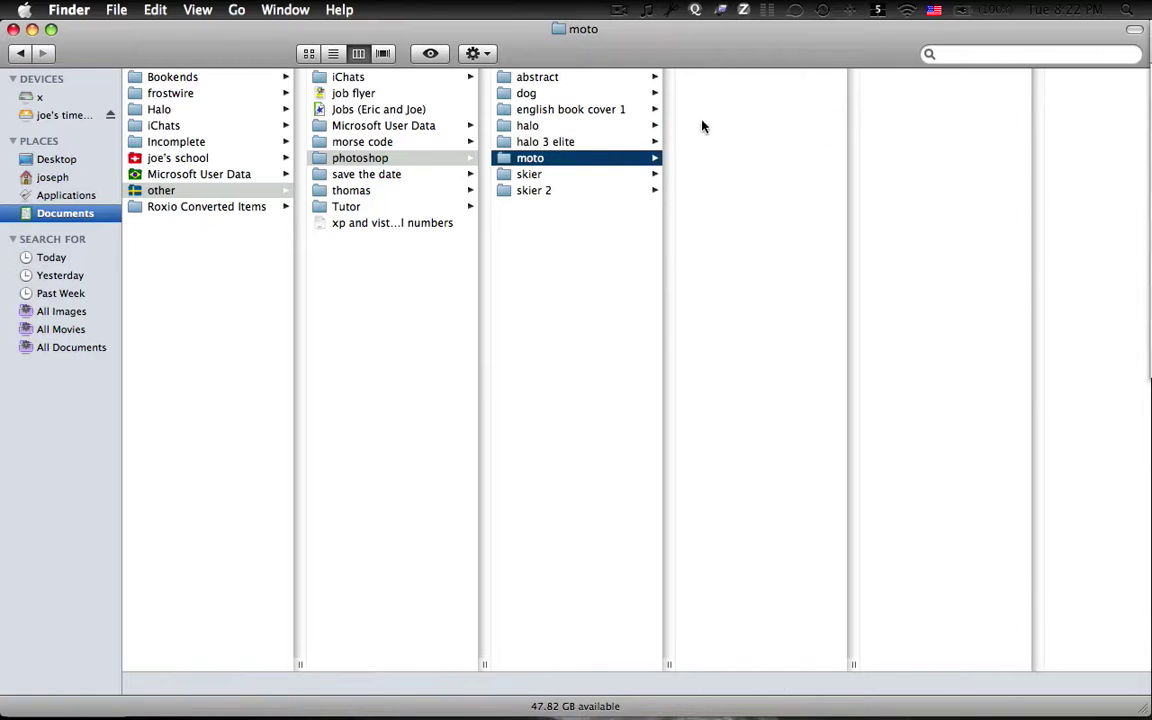
click(706, 80)
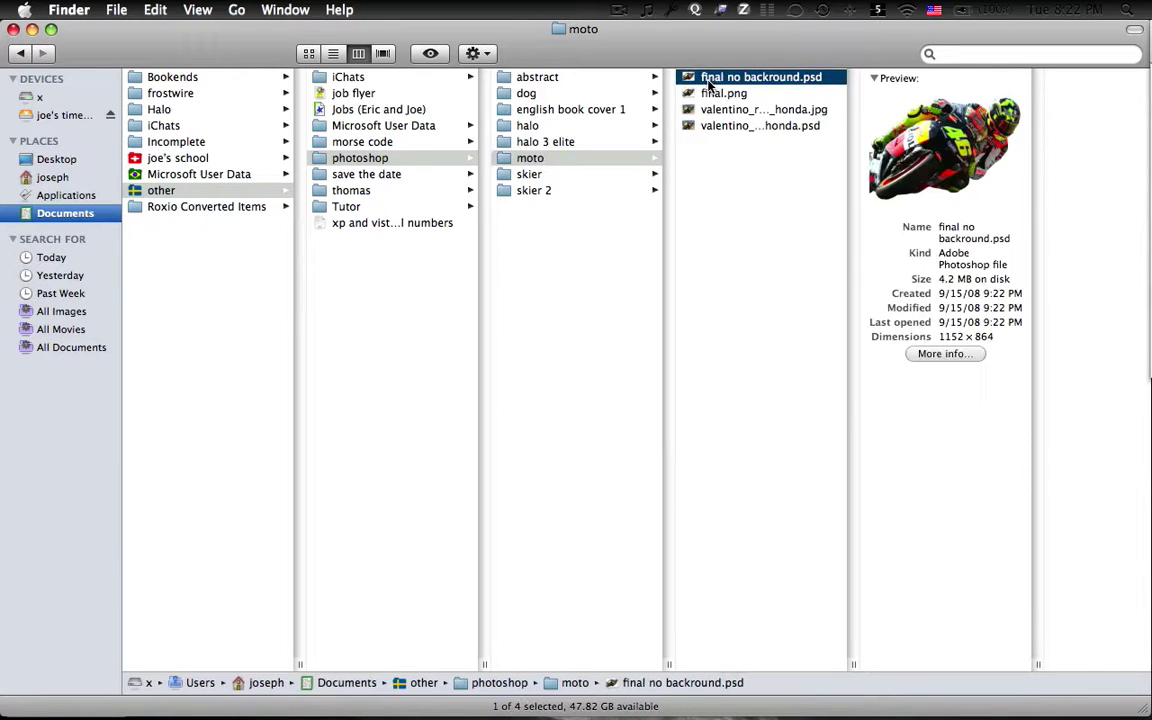
key(space)
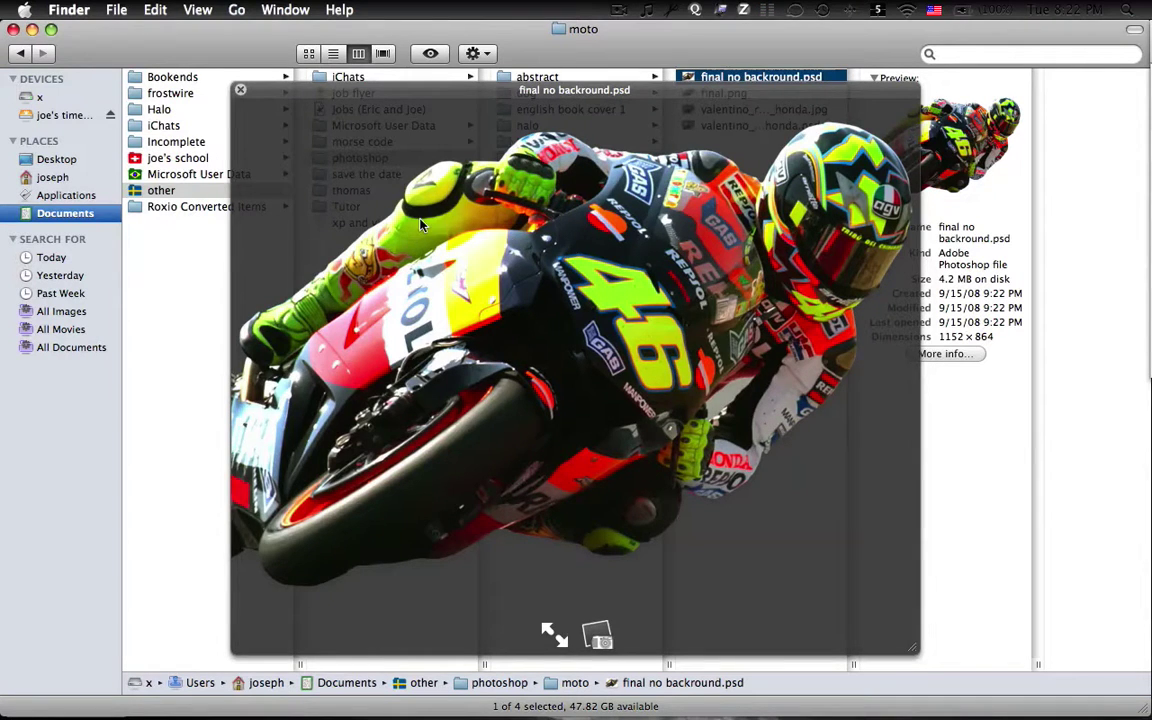
key(space)
click(715, 94)
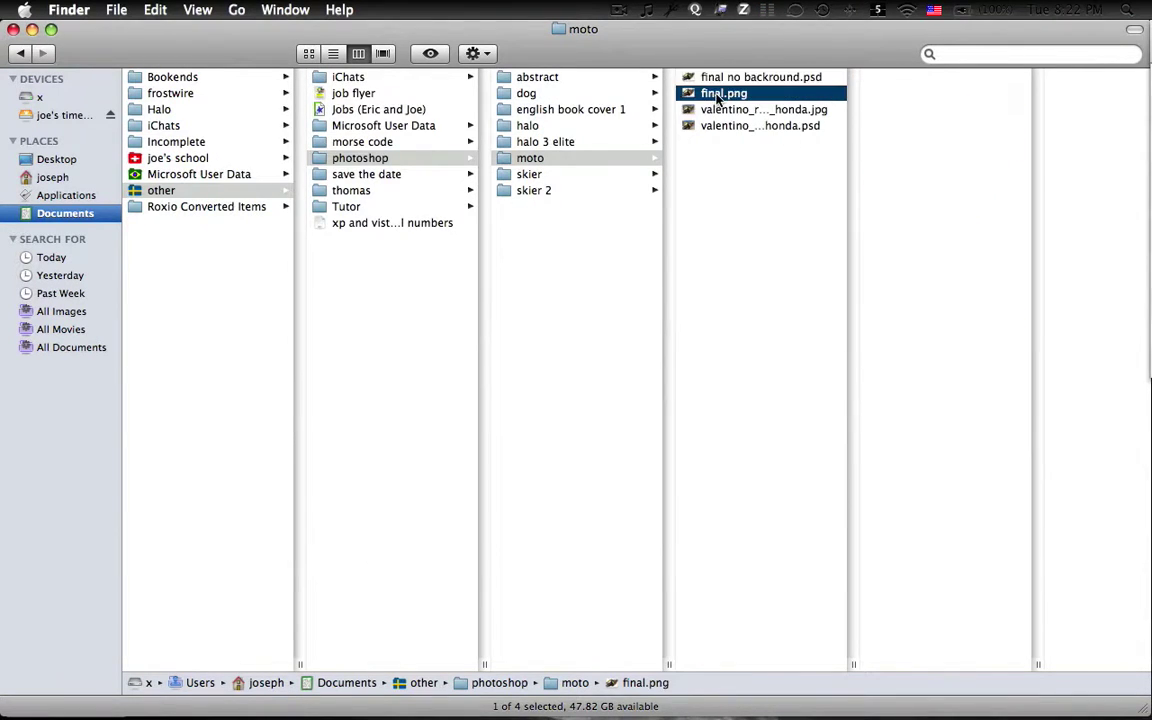
key(space)
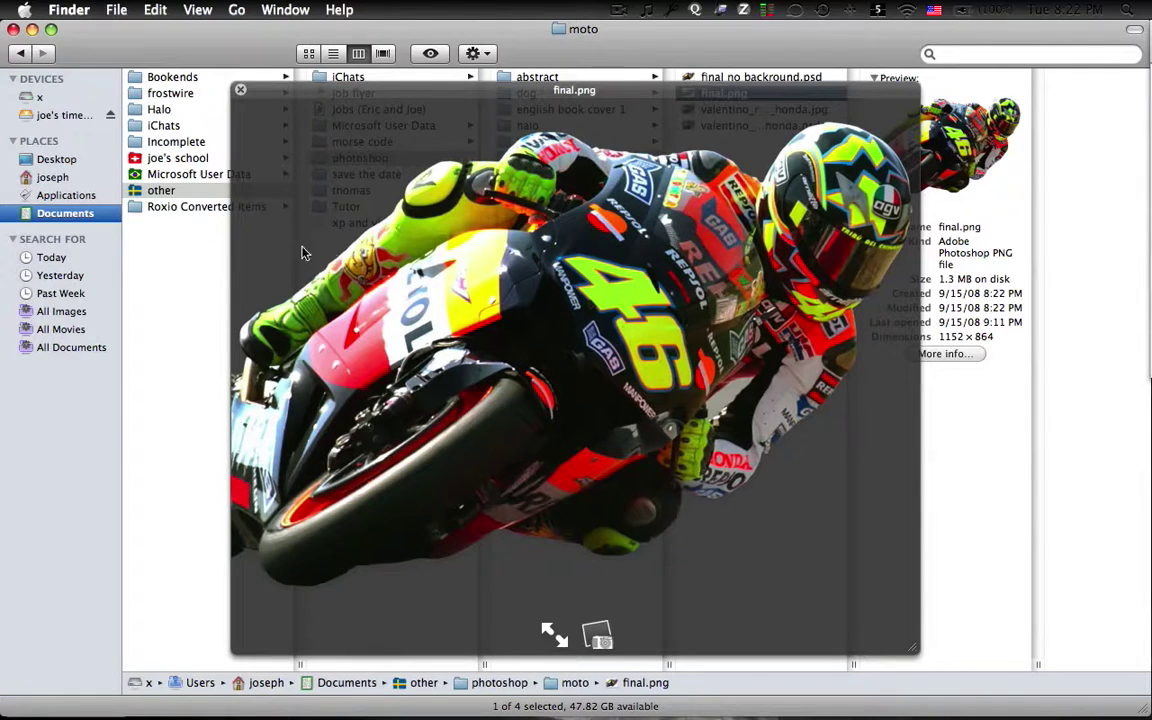
click(240, 89)
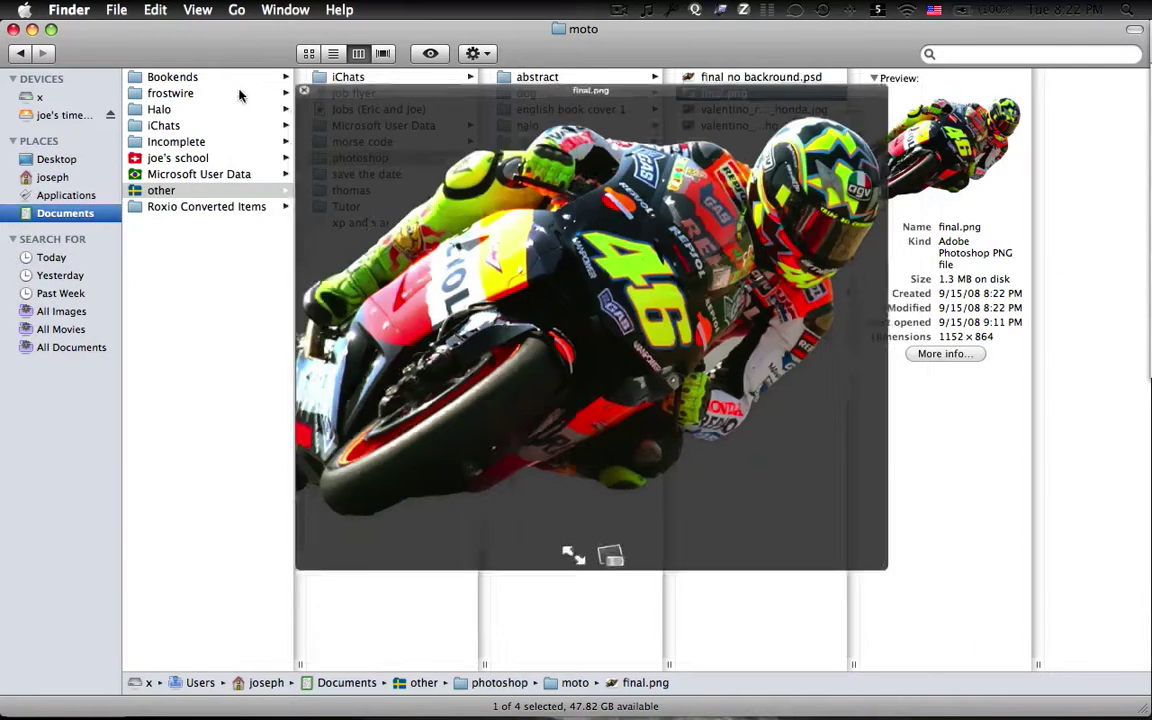
Open "final no backround.psd" in Photoshop and check whether it contains any channels or paths
double_click(741, 79)
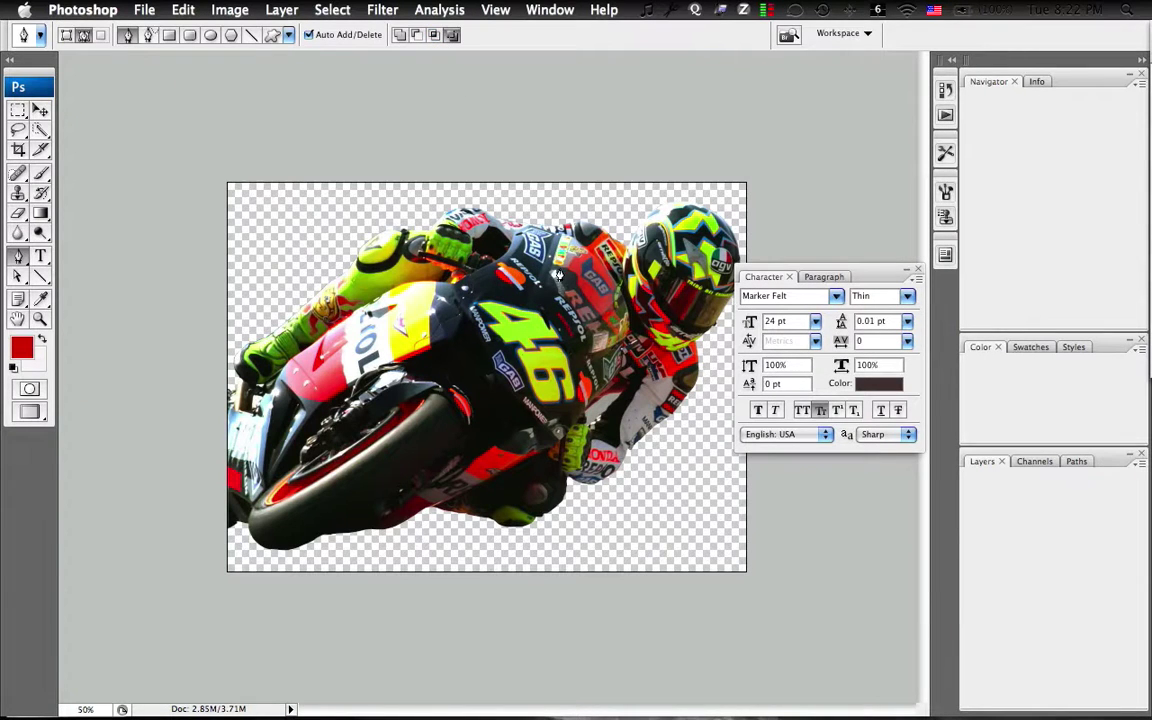
click(1034, 462)
click(1075, 461)
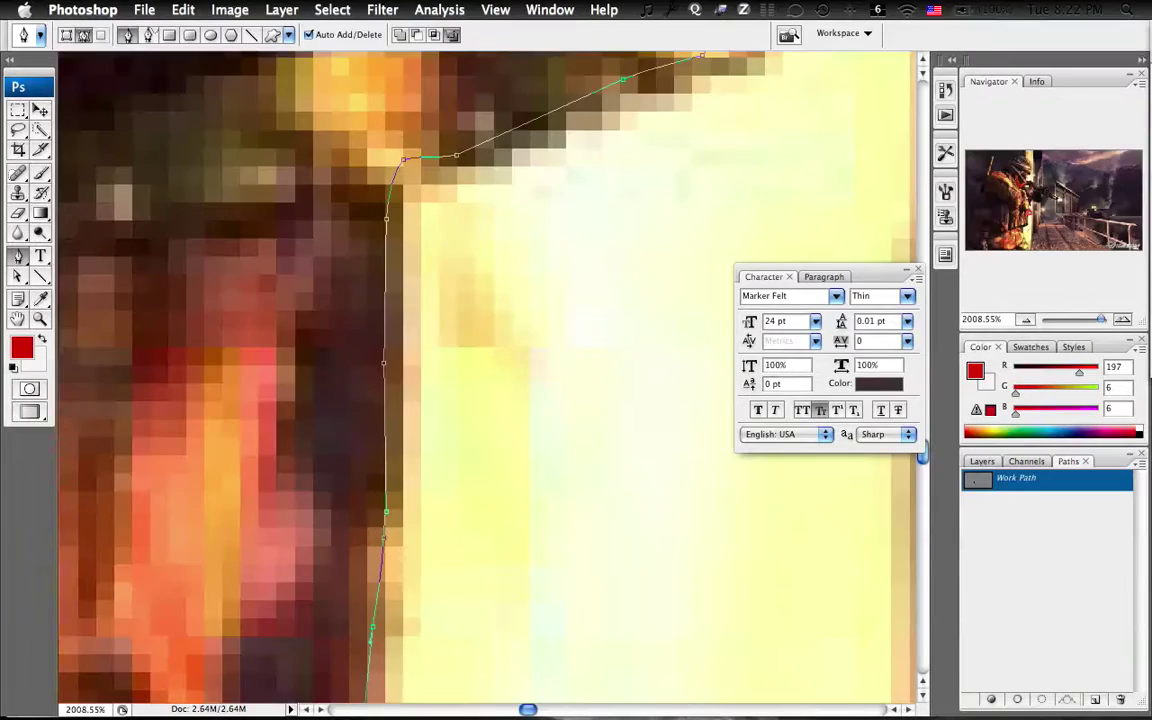
Switch back to the Finder window and look through the files in the moto folder
key(F8)
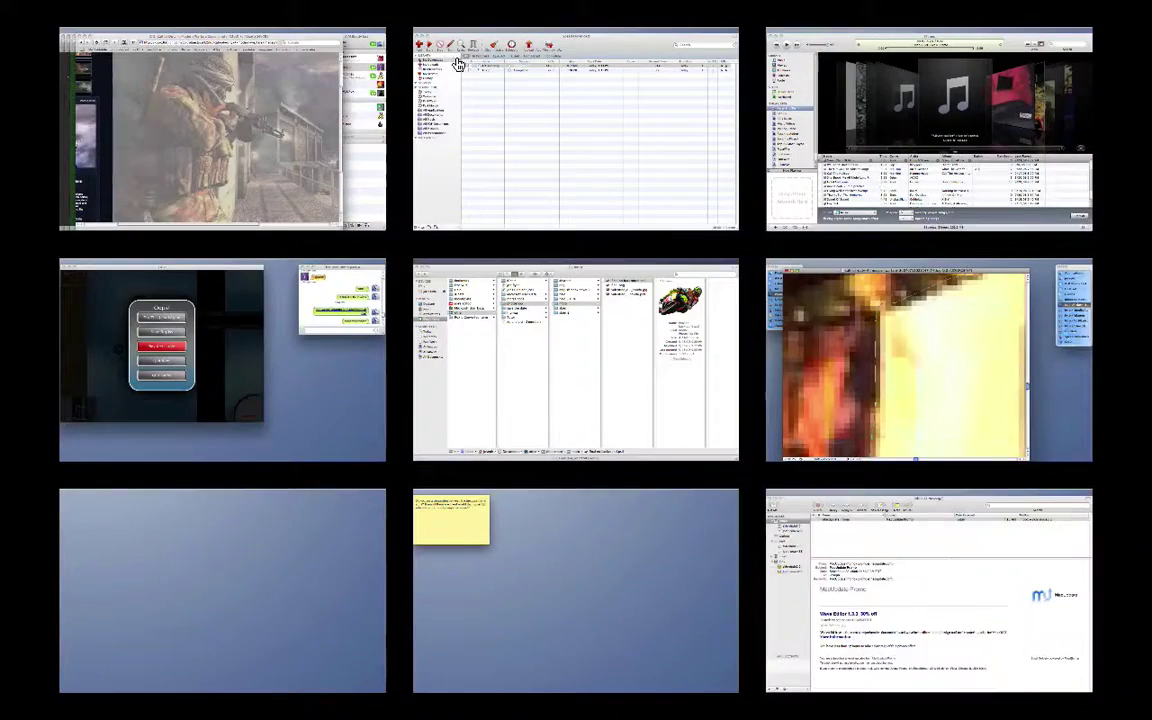
click(522, 380)
click(701, 127)
key(Up)
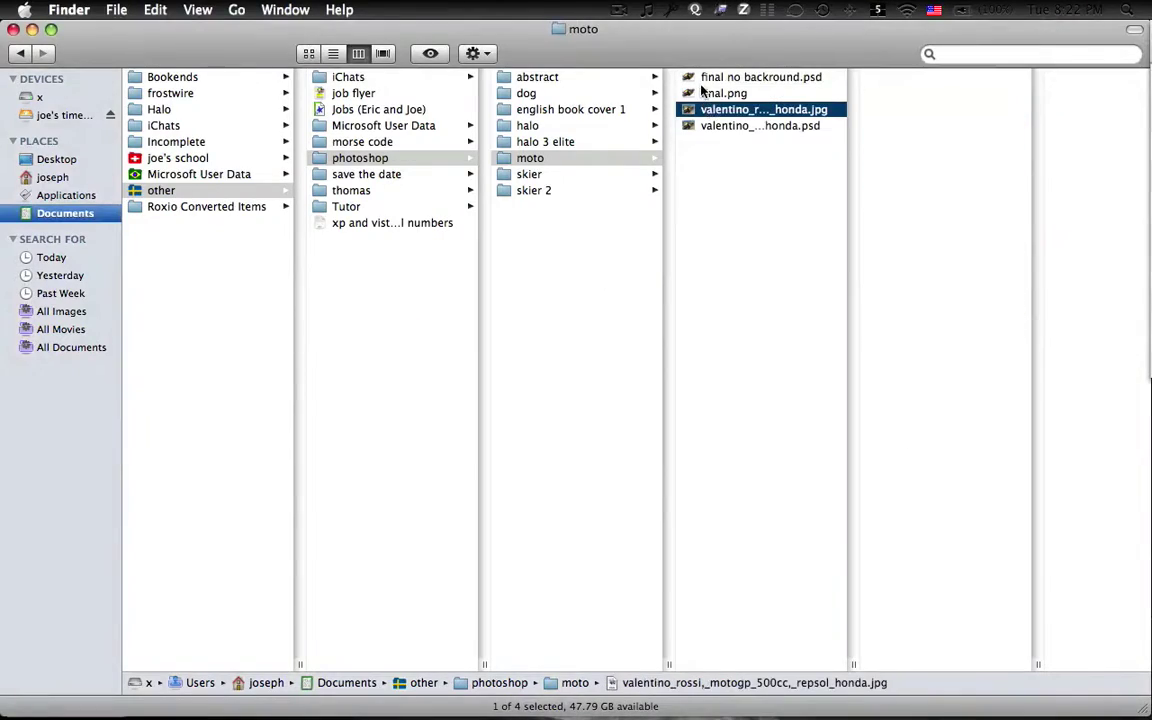
key(Up)
key(Up)
Browse the skier and skier 2 folders and preview "skijumptr2 final.png"
click(527, 176)
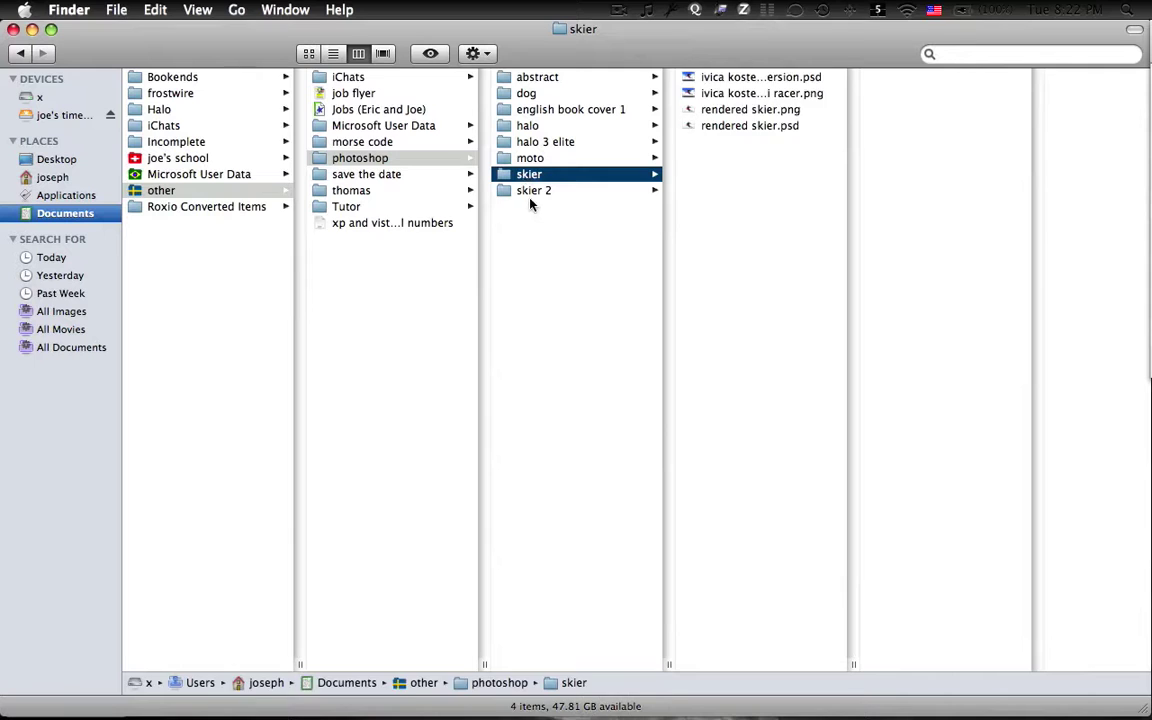
click(530, 193)
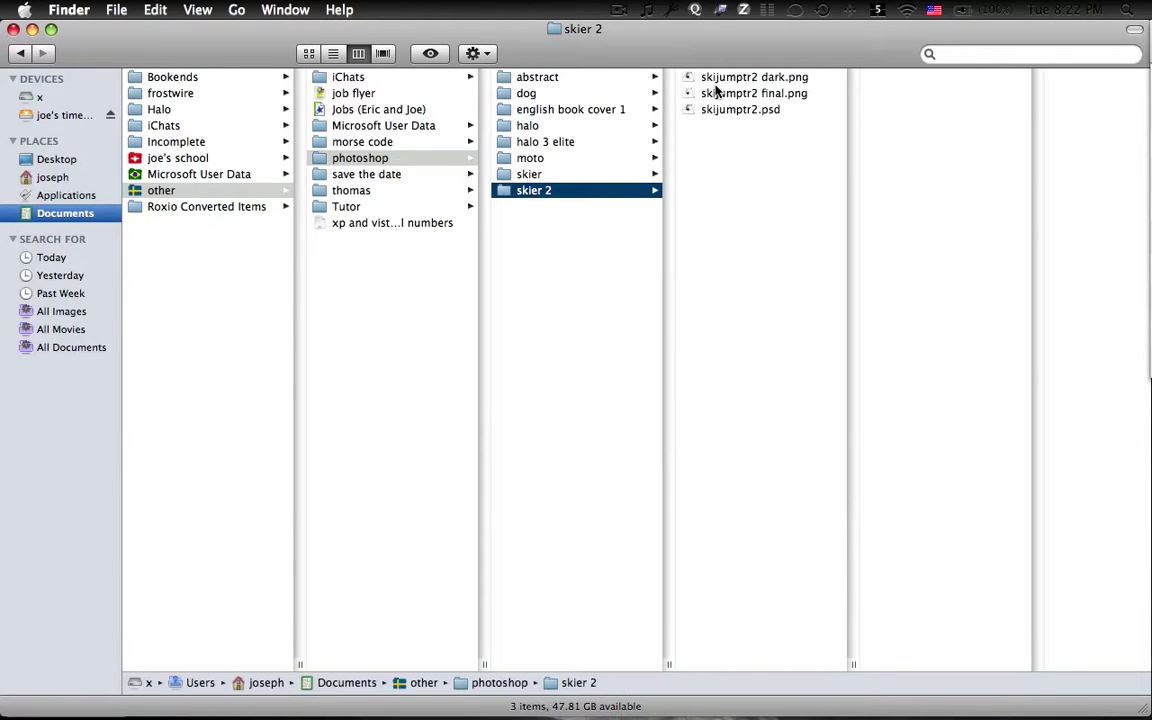
click(716, 94)
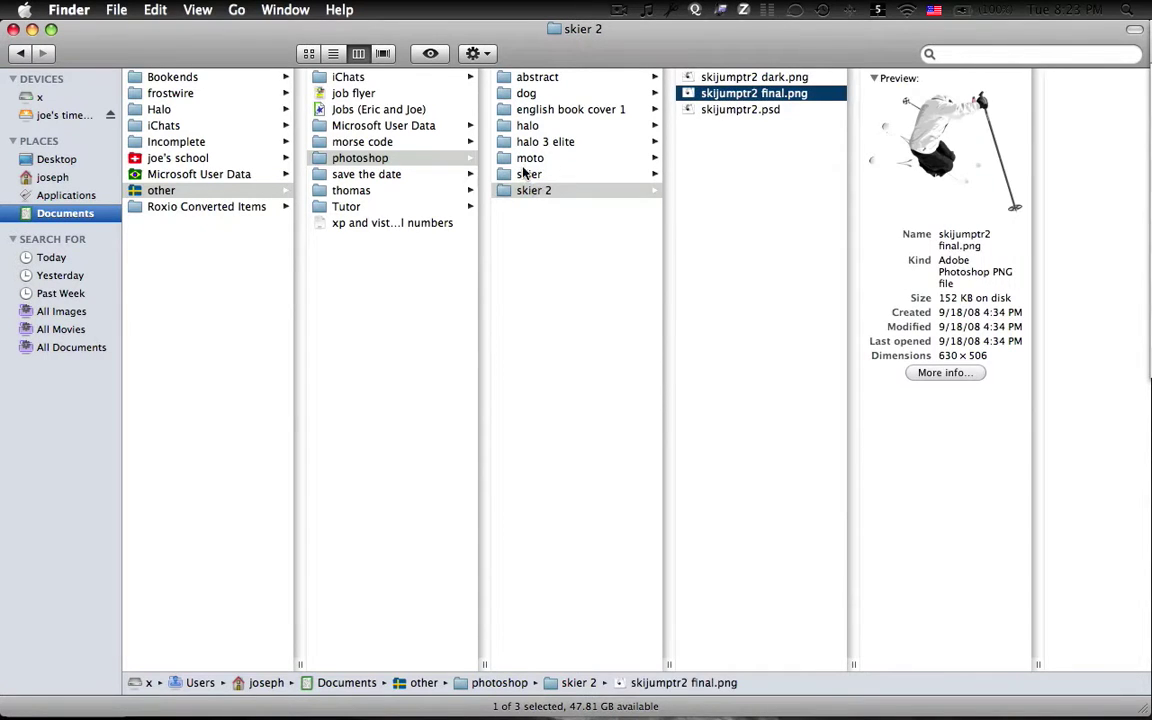
Open the ski racer reversion PSD from the skier folder in Photoshop and display its Work Path
click(527, 174)
double_click(740, 80)
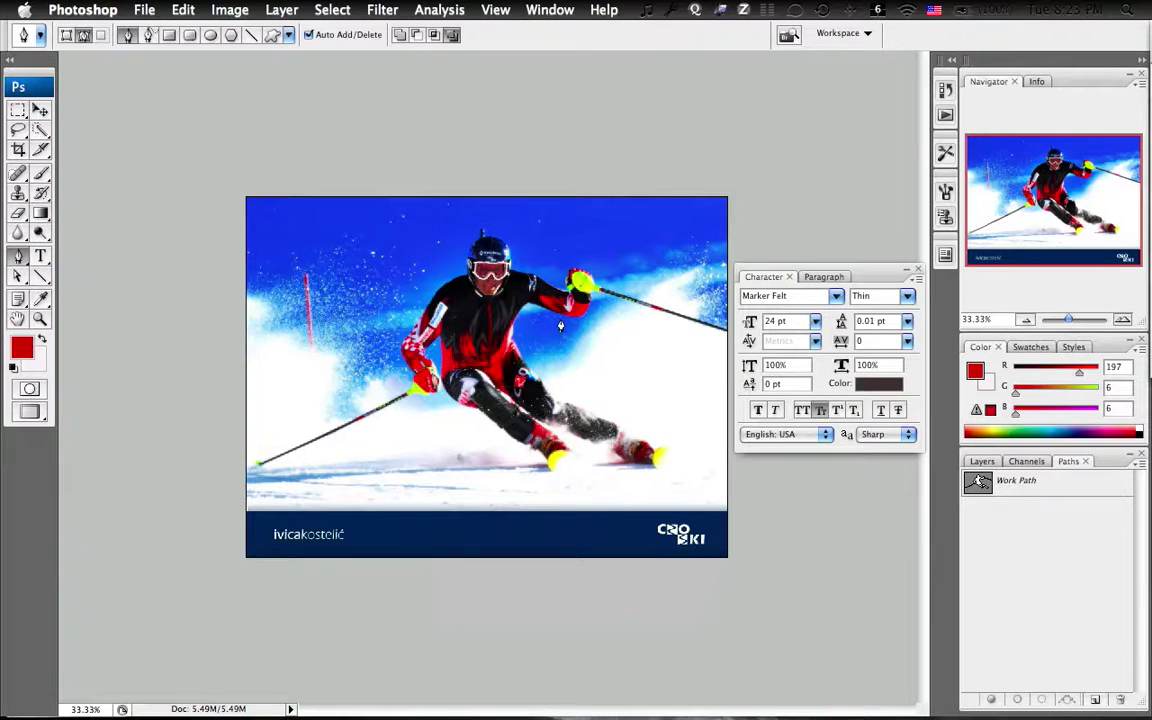
click(1016, 480)
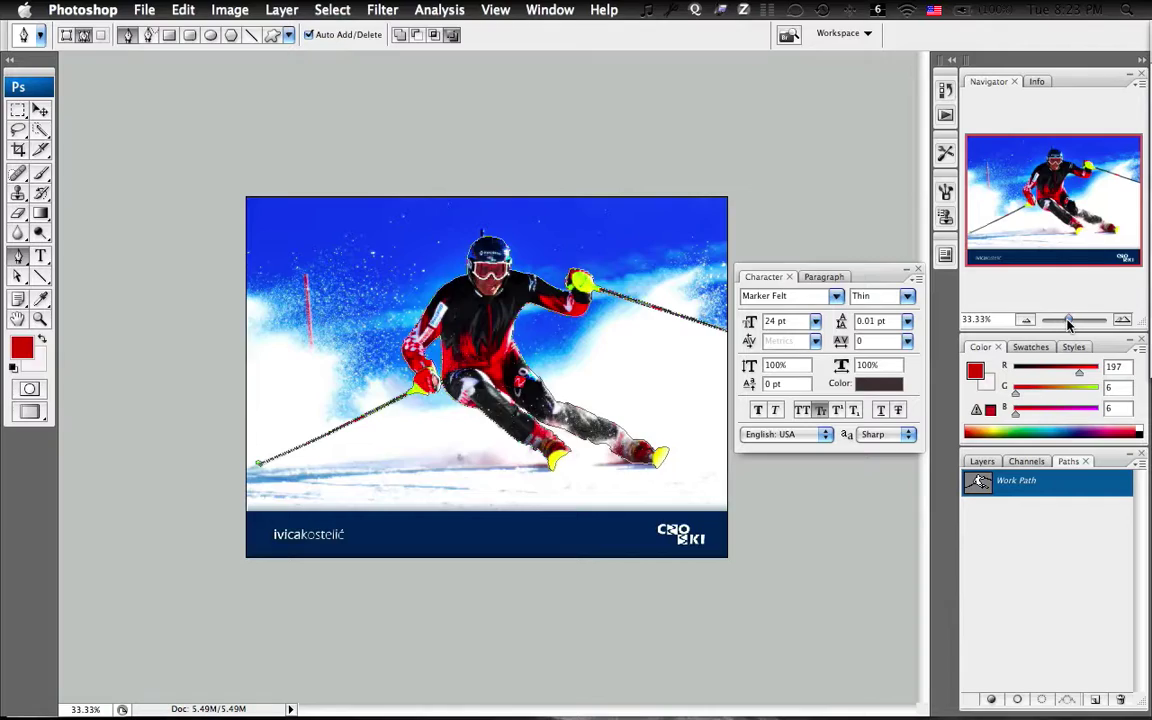
Examine the pen path around the skier's body, legs, boots and poles at 100% magnification
drag(1068, 323, 1073, 320)
drag(405, 240, 450, 410)
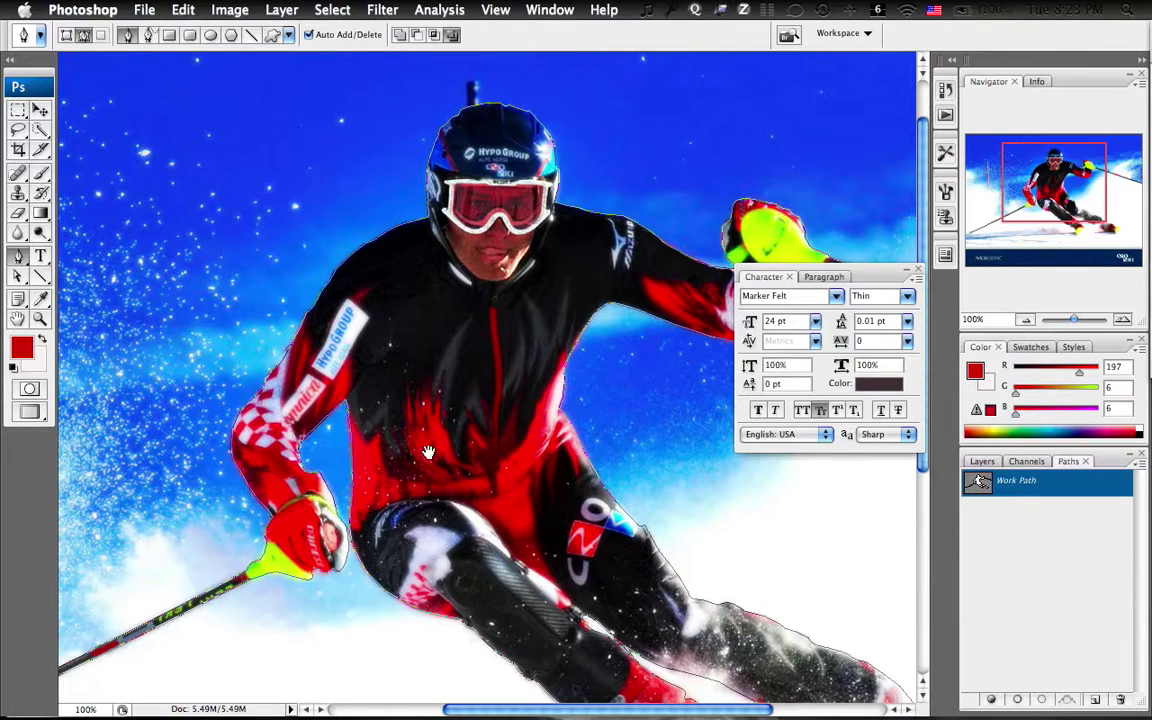
drag(416, 419, 251, 213)
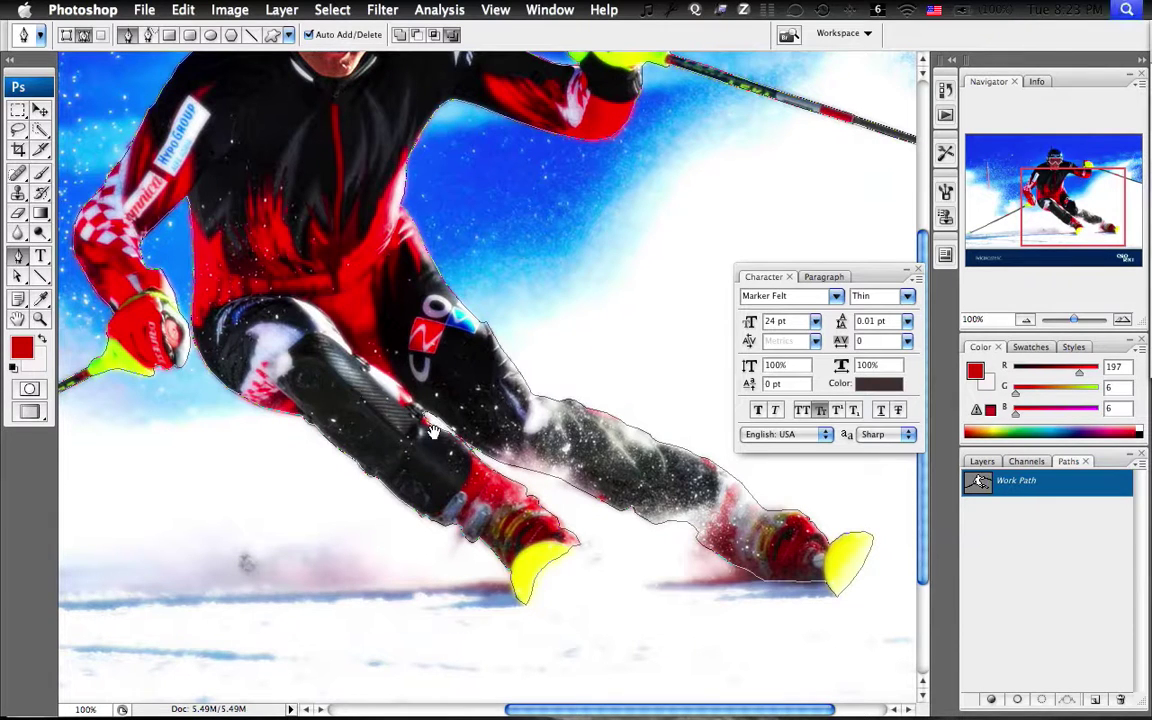
drag(391, 389, 353, 372)
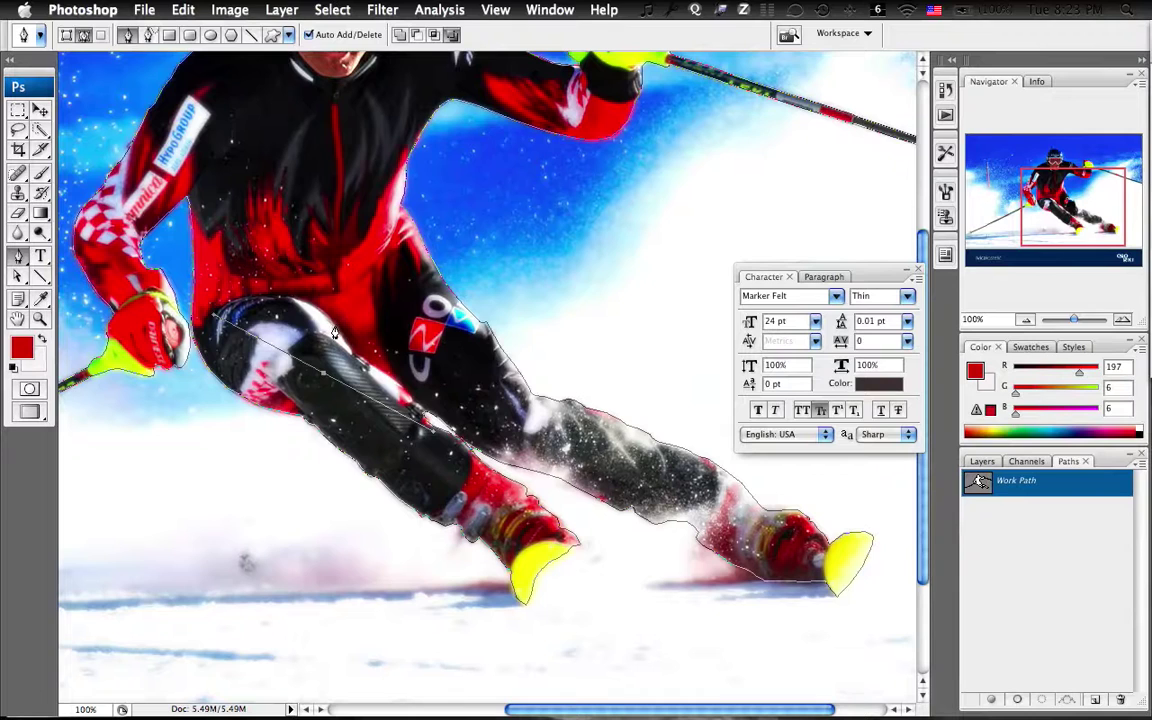
scroll(548, 418, up, 5)
scroll(548, 418, left, 8)
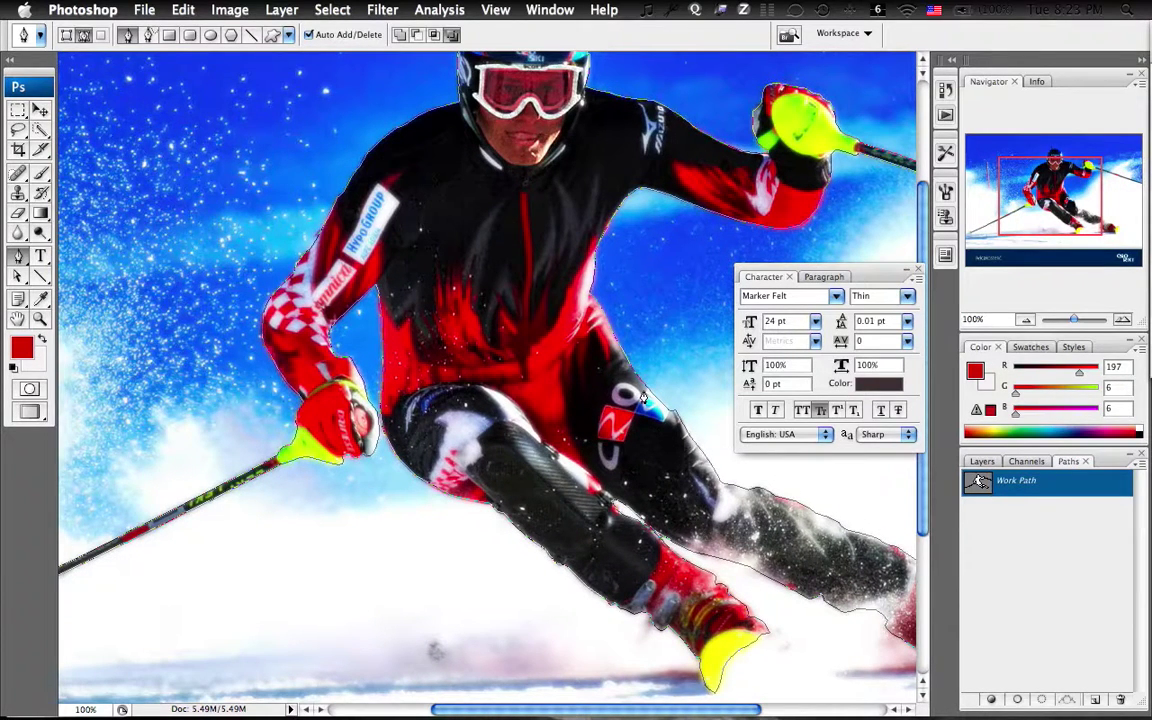
scroll(450, 263, down, 2)
scroll(450, 263, right, 2)
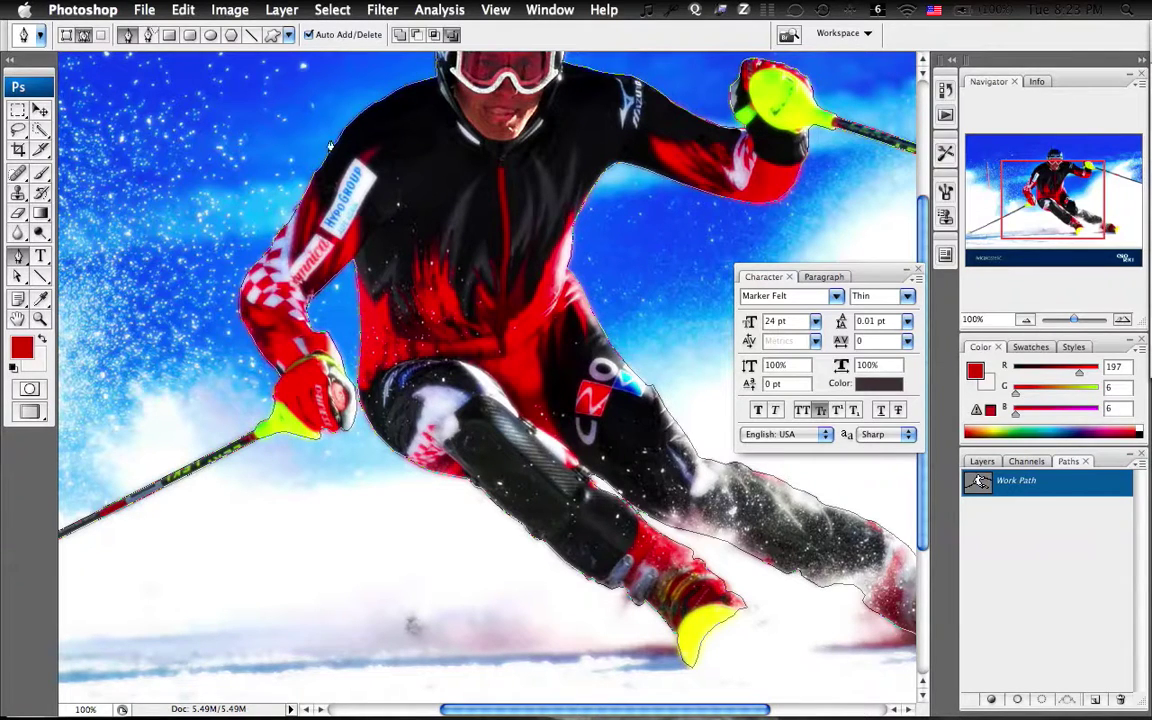
Convert the skier's Work Path into a new anti-aliased selection
right_click(422, 220)
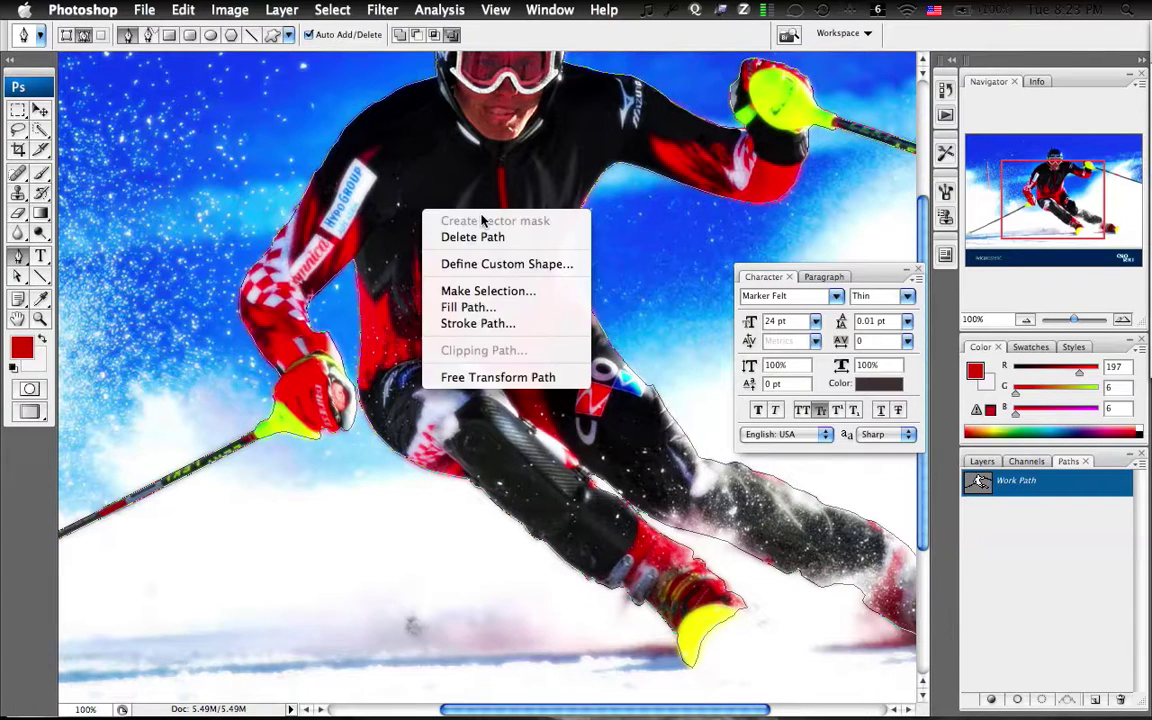
click(484, 291)
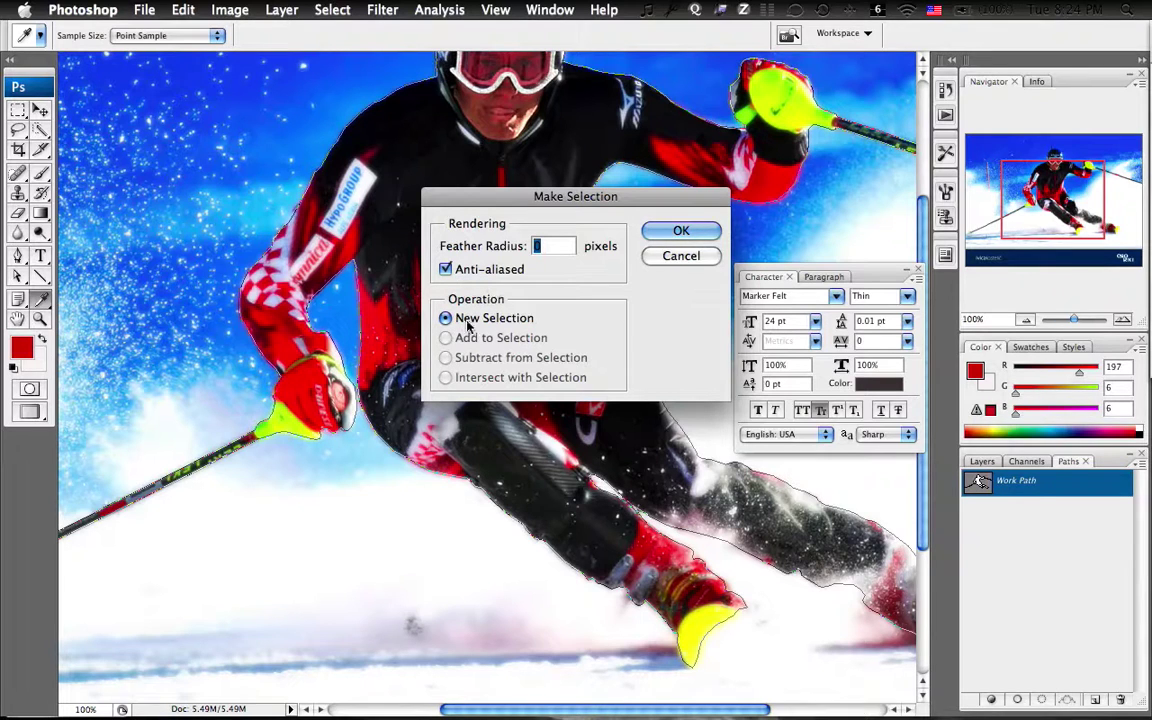
click(677, 231)
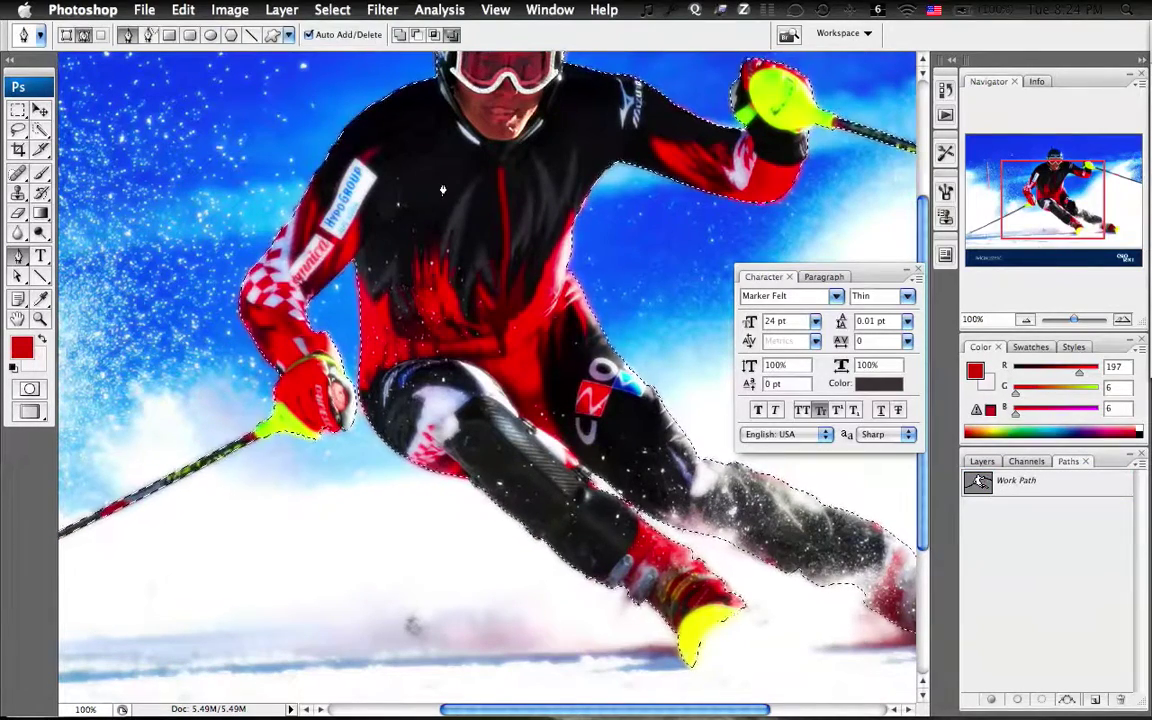
Shift the selected skier with the Move tool and show the skier and Call of Duty images in separate overlapping windows
click(40, 109)
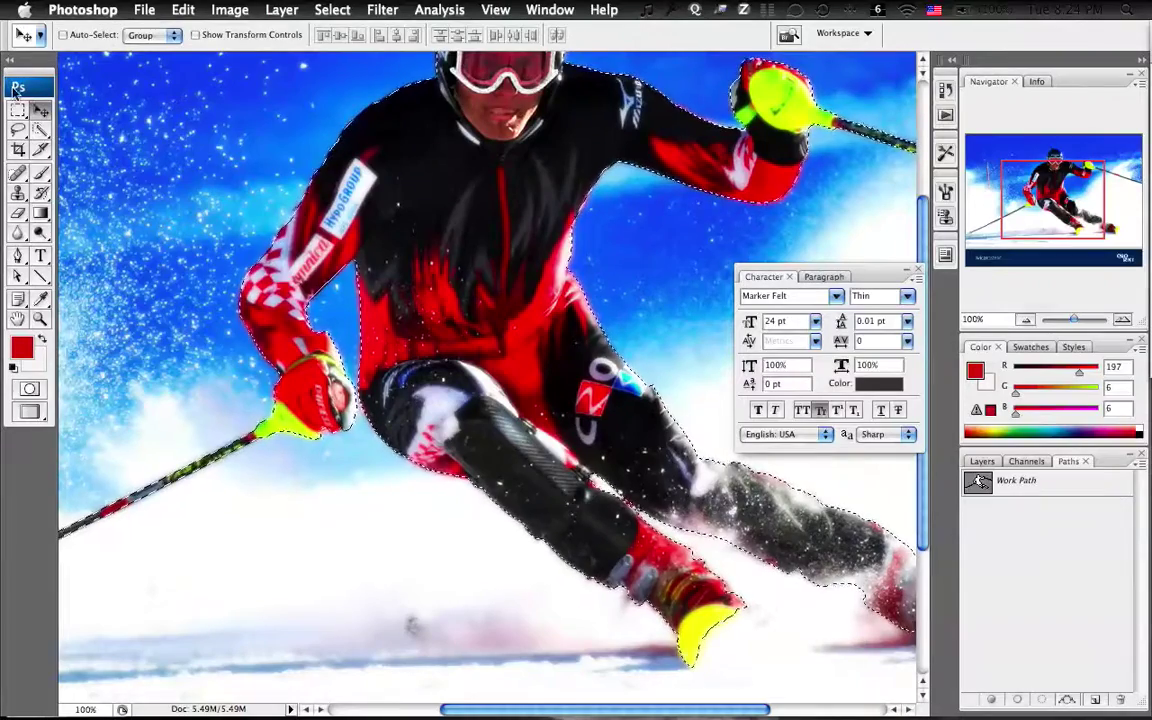
drag(468, 209, 536, 336)
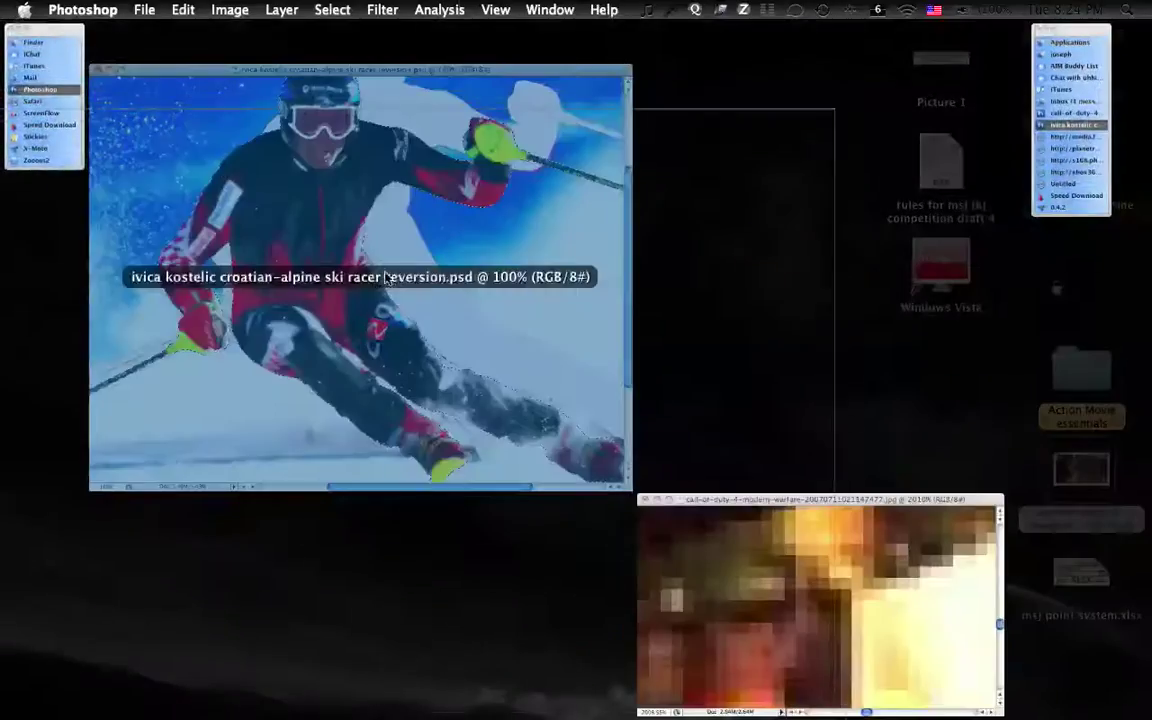
key(F9)
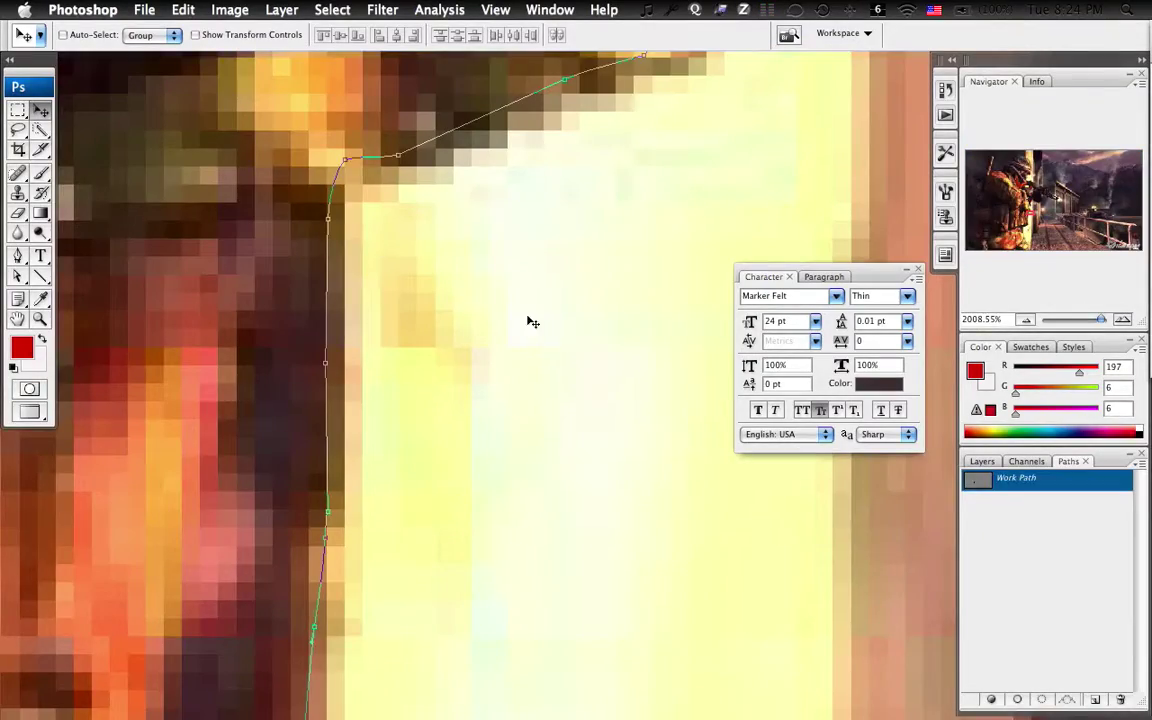
key(F9)
key(F9)
key(ctrl+Left)
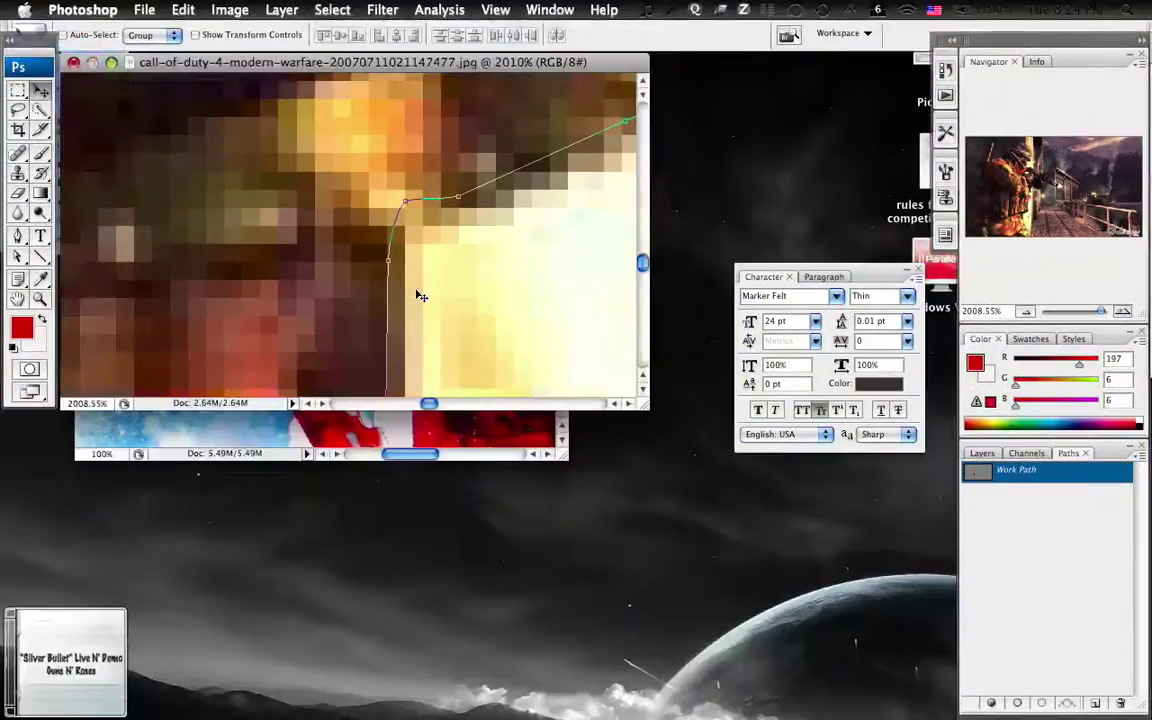
Bring the skier document forward and transfer the selected skier into the Call of Duty image with the Move tool
key(F8)
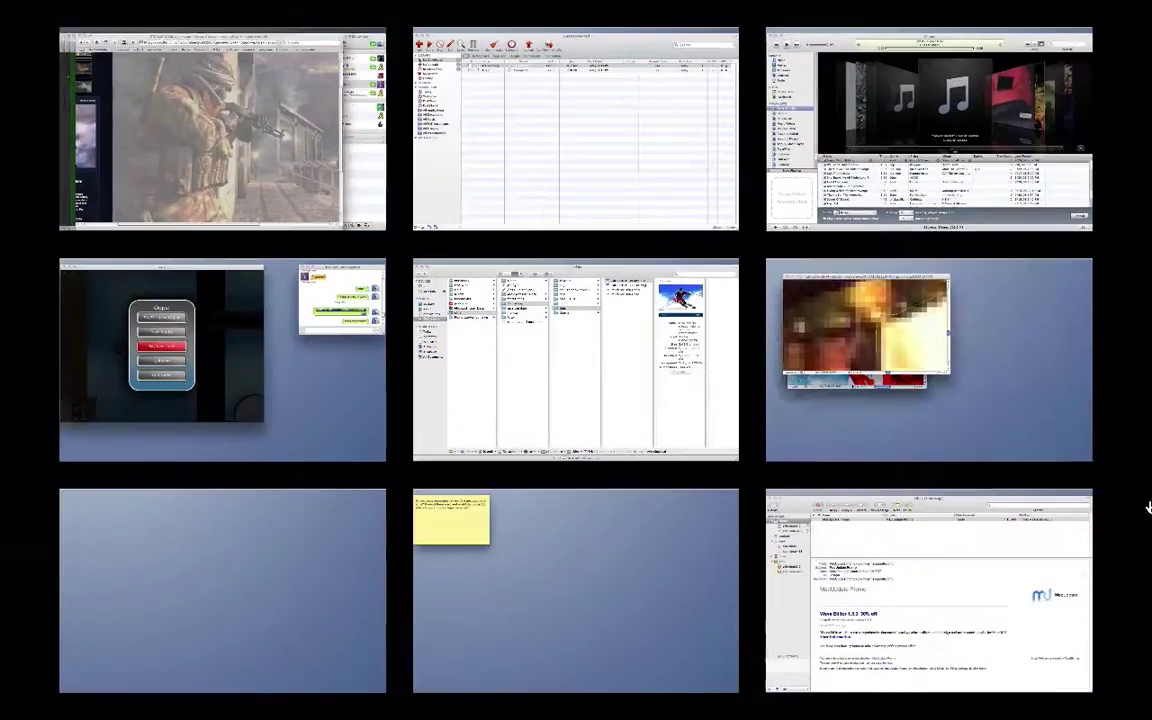
click(905, 363)
click(318, 420)
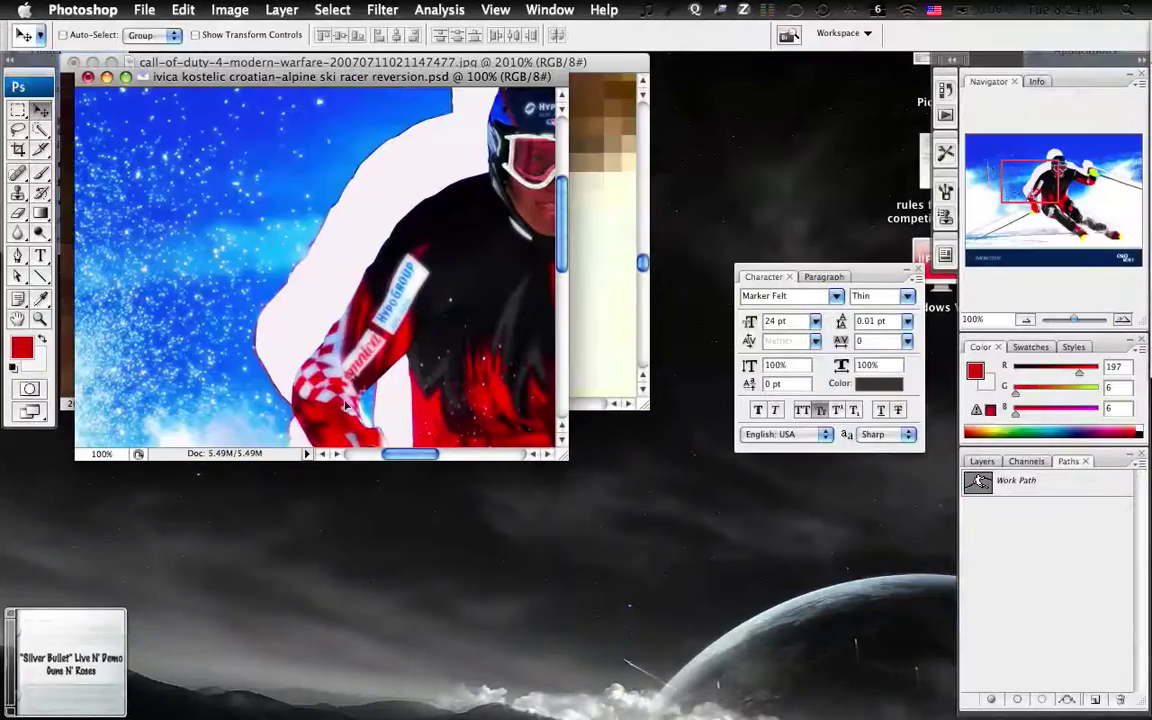
drag(345, 400, 617, 257)
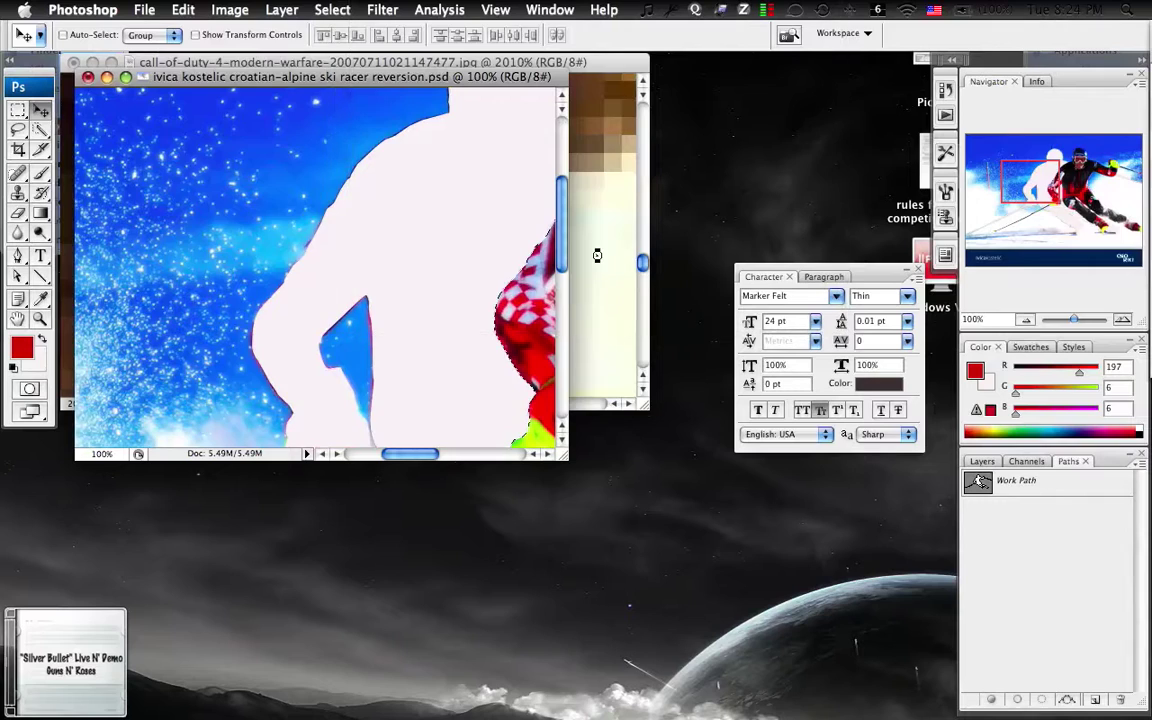
click(598, 255)
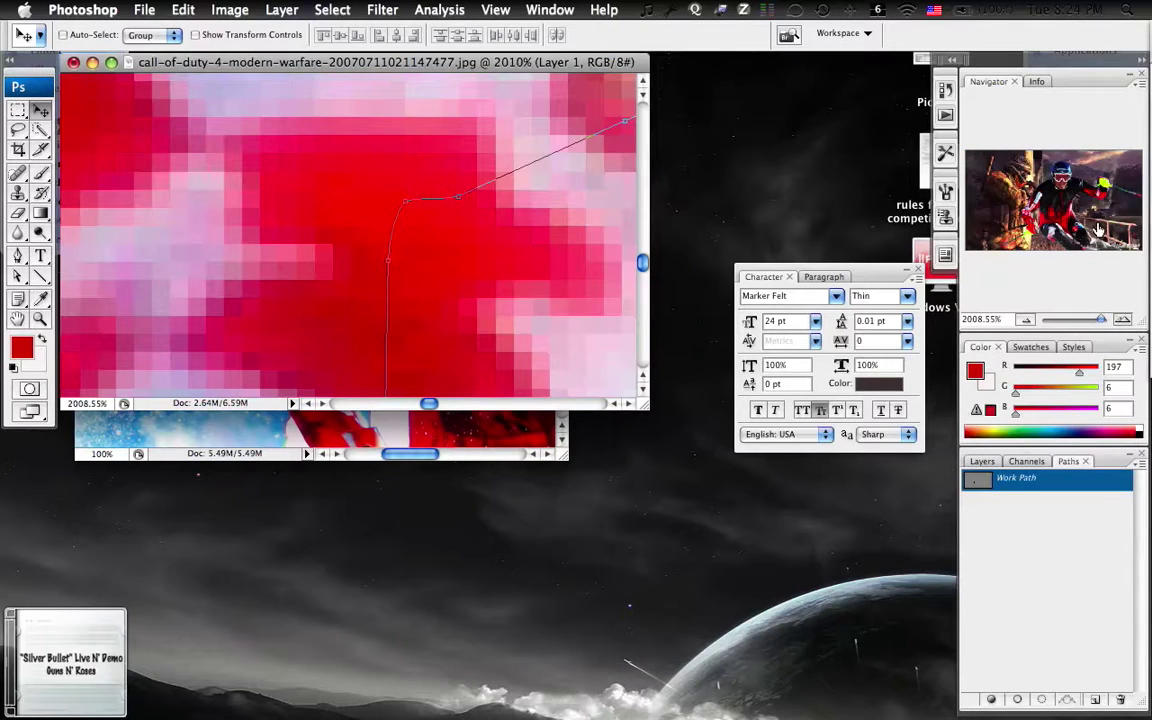
Reposition the skier in the Call of Duty image so he stands in front of the soldier's rifle, leaving the soldier uncovered
drag(1108, 327, 1071, 325)
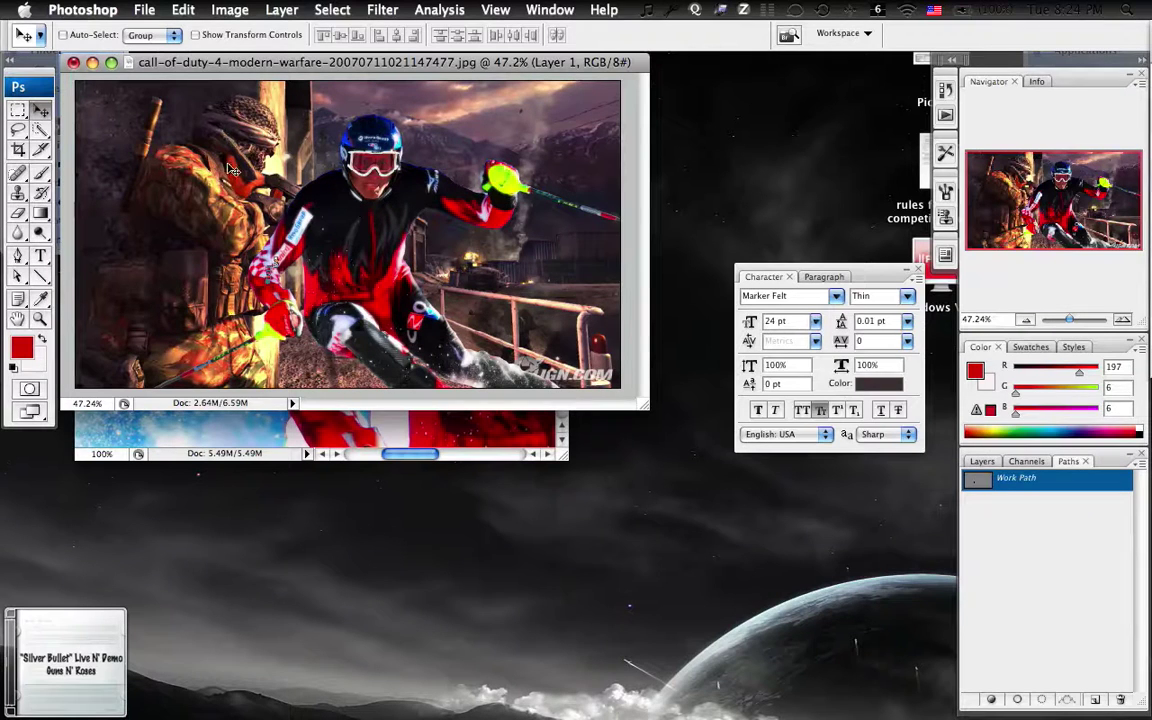
drag(363, 188, 452, 165)
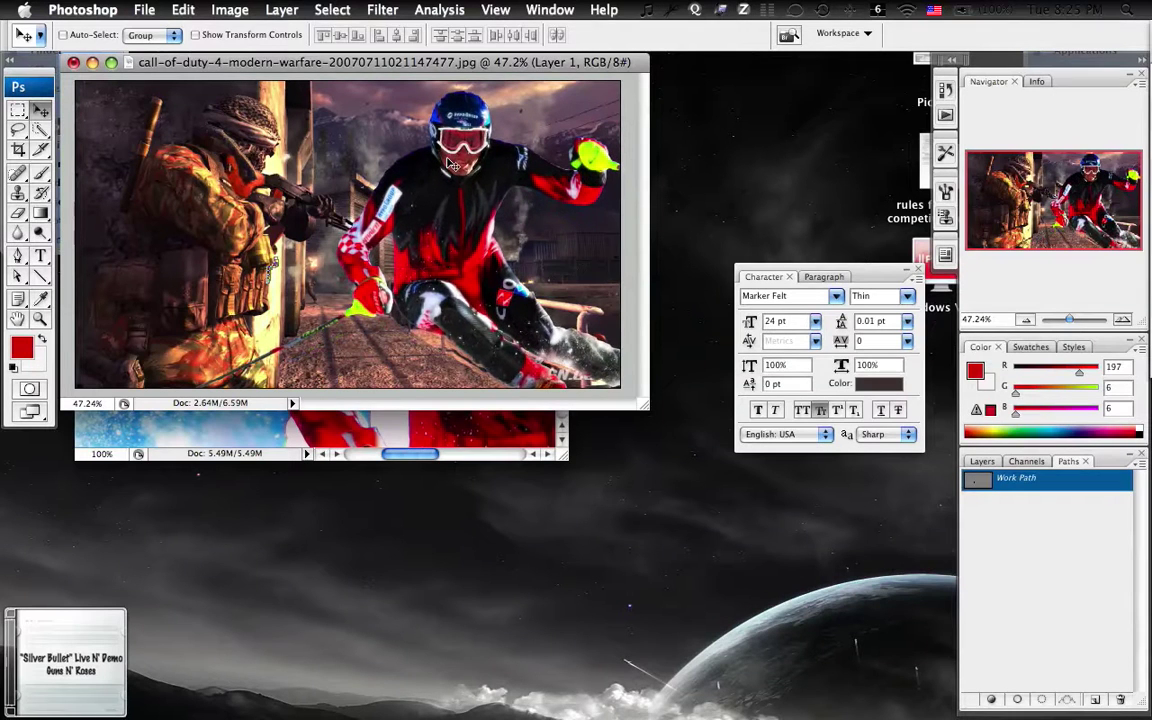